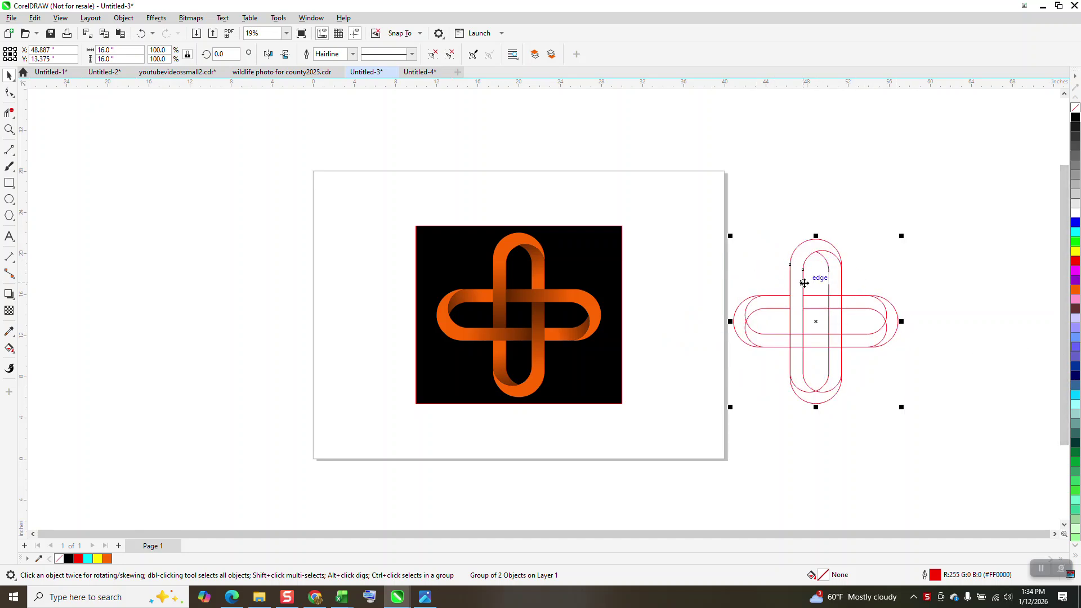
Step: Move the orange reference artwork with its black background 36 inches to the left, off the page
{"action": "left_click_drag", "start_coordinate": [399, 214], "coordinate": [657, 399]}
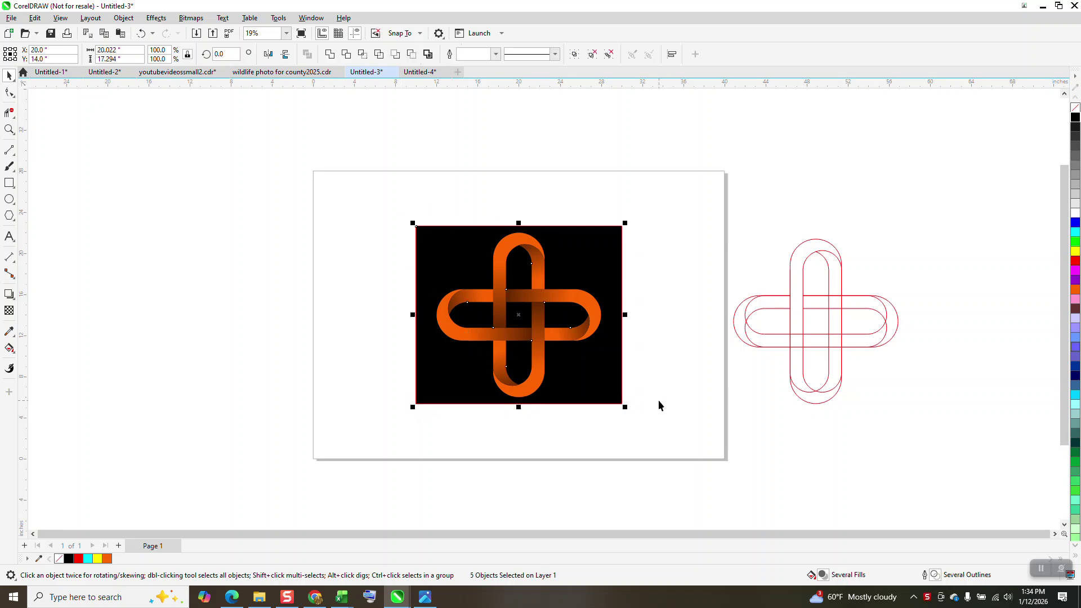
{"action": "key", "text": "shift+Left"}
{"action": "key", "text": "shift+Left"}
{"action": "key", "text": "shift+Left"}
{"action": "key", "text": "shift+Left"}
{"action": "key", "text": "shift+Left"}
{"action": "key", "text": "shift+Left"}
{"action": "key", "text": "shift+Left"}
{"action": "key", "text": "shift+Left"}
{"action": "key", "text": "shift+Left"}
{"action": "key", "text": "shift+Left"}
{"action": "key", "text": "shift+Left"}
{"action": "key", "text": "shift+Left"}
{"action": "key", "text": "shift+Left"}
{"action": "key", "text": "shift+Left"}
{"action": "key", "text": "shift+Left"}
{"action": "key", "text": "shift+Left"}
{"action": "key", "text": "shift+Left"}
{"action": "key", "text": "shift+Left"}
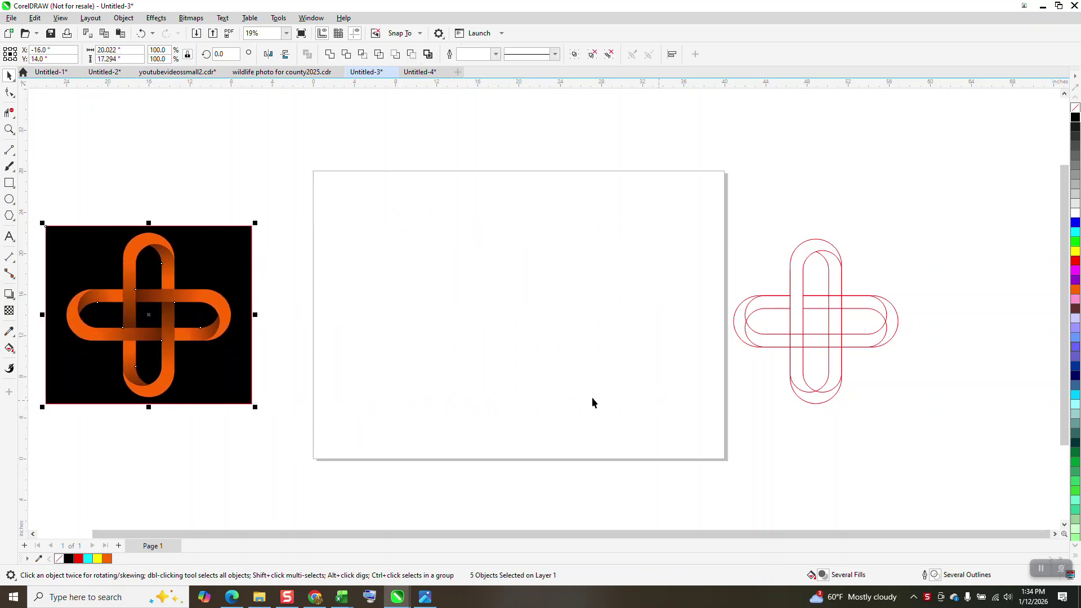
Step: Draw a rectangle on the page and set its size to 16 inches wide by 5 inches high
{"action": "key", "text": "F6"}
{"action": "left_click_drag", "start_coordinate": [622, 255], "coordinate": [465, 305]}
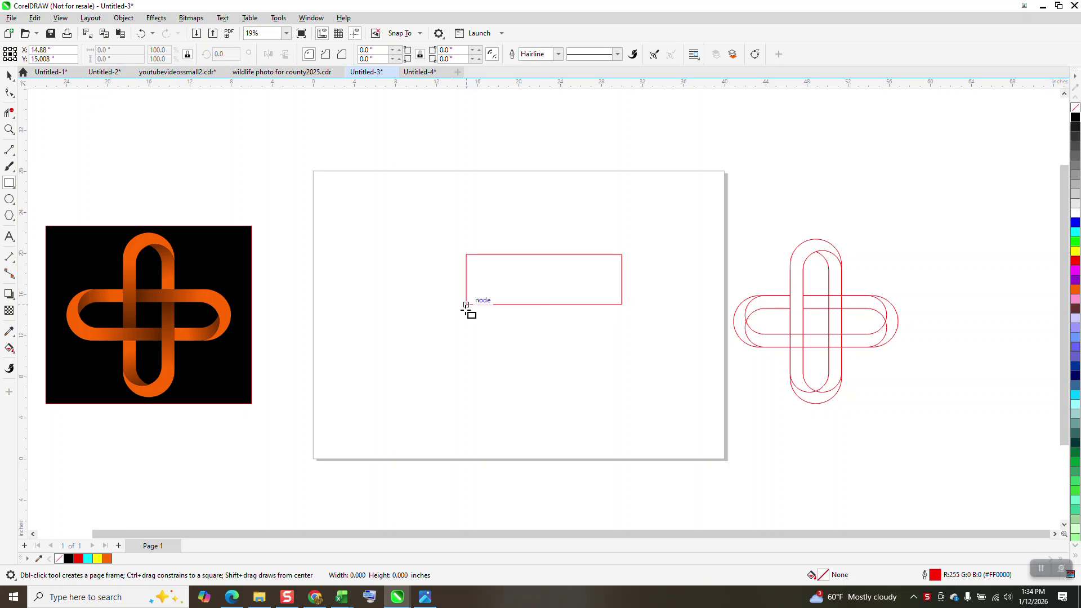
{"action": "double_click", "coordinate": [126, 48]}
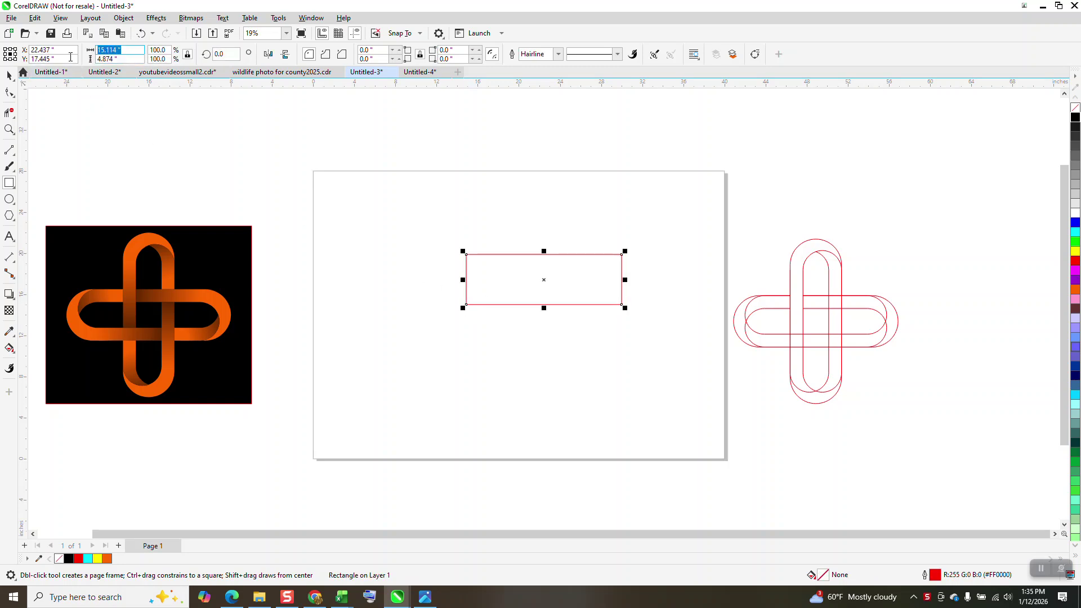
{"action": "type", "text": "16"}
{"action": "key", "text": "Return"}
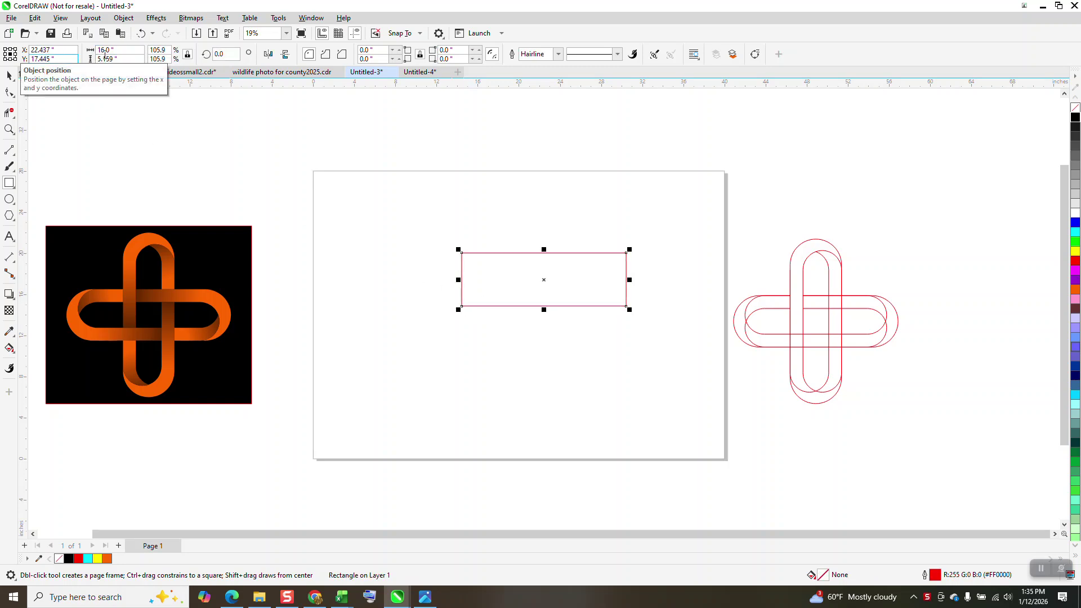
{"action": "double_click", "coordinate": [121, 58]}
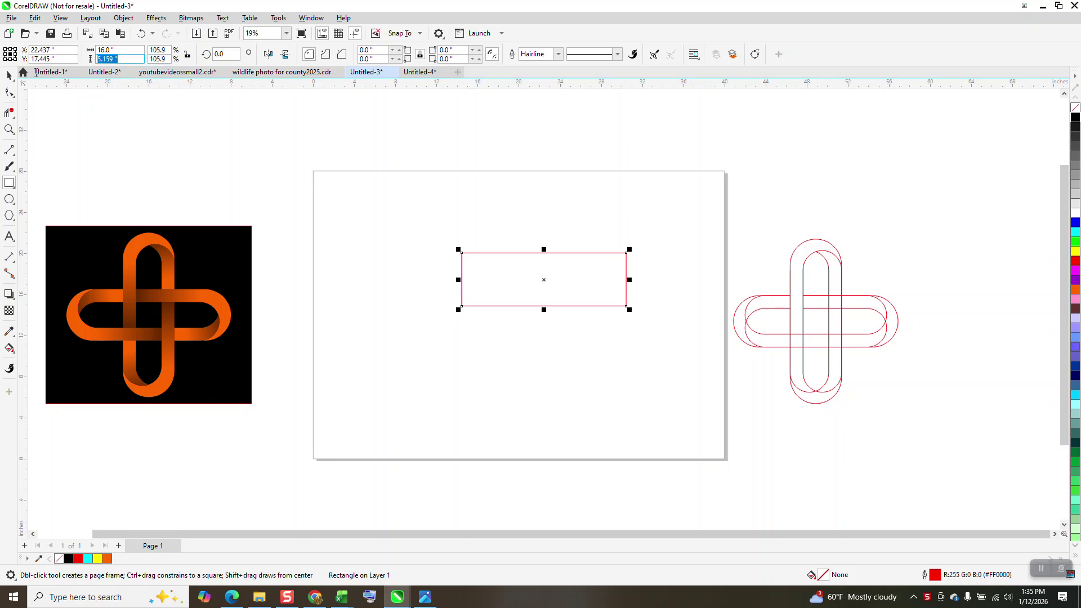
{"action": "type", "text": "5"}
{"action": "key", "text": "Return"}
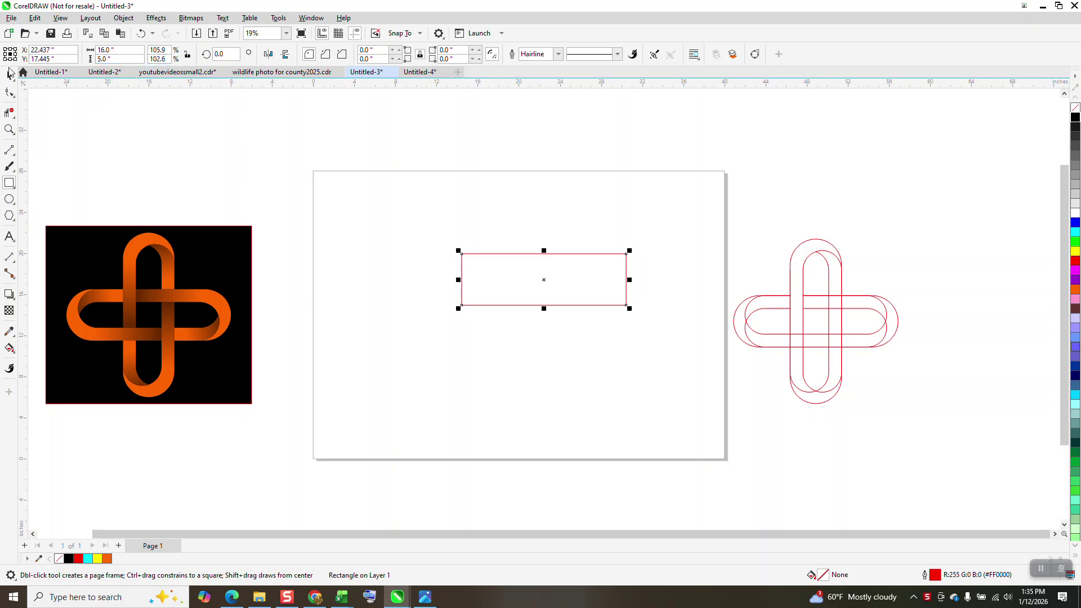
Step: Centre the rectangle on the page and round all its corners to a 2.5-inch radius, forming a capsule
{"action": "key", "text": "p"}
{"action": "left_click", "coordinate": [9, 94]}
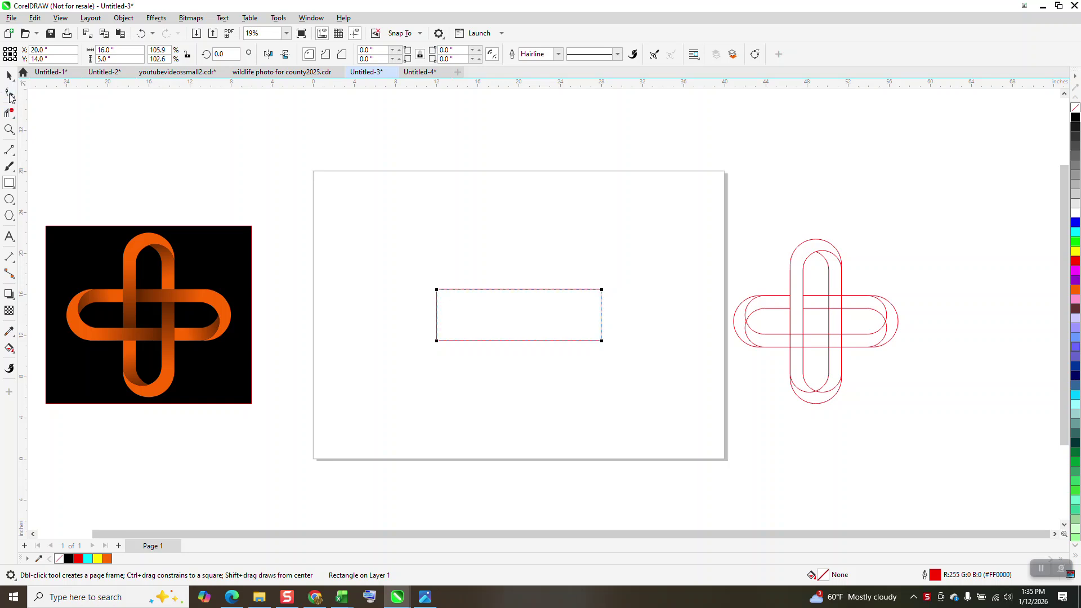
{"action": "left_click_drag", "start_coordinate": [437, 291], "coordinate": [531, 289]}
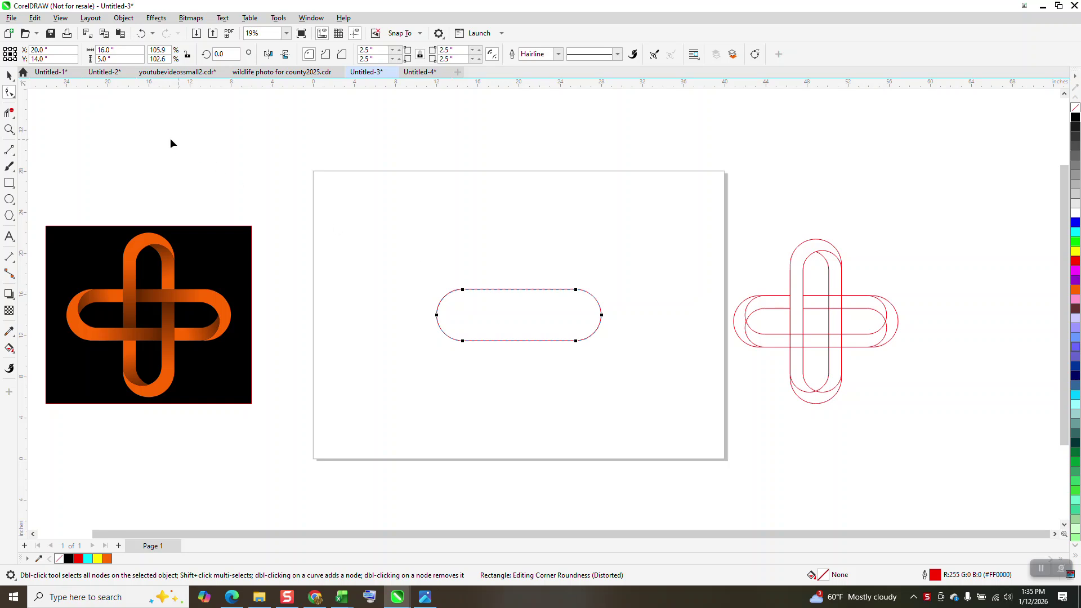
{"action": "key", "text": "space"}
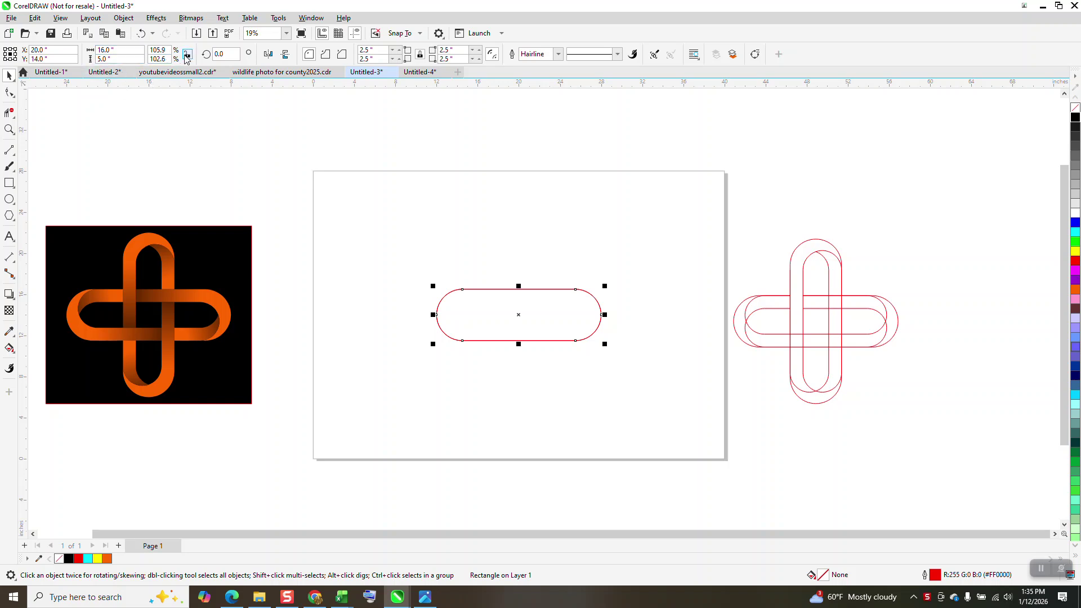
Step: Create a proportionally scaled, concentric copy of the capsule with a width of 13 inches
{"action": "left_click", "coordinate": [118, 49]}
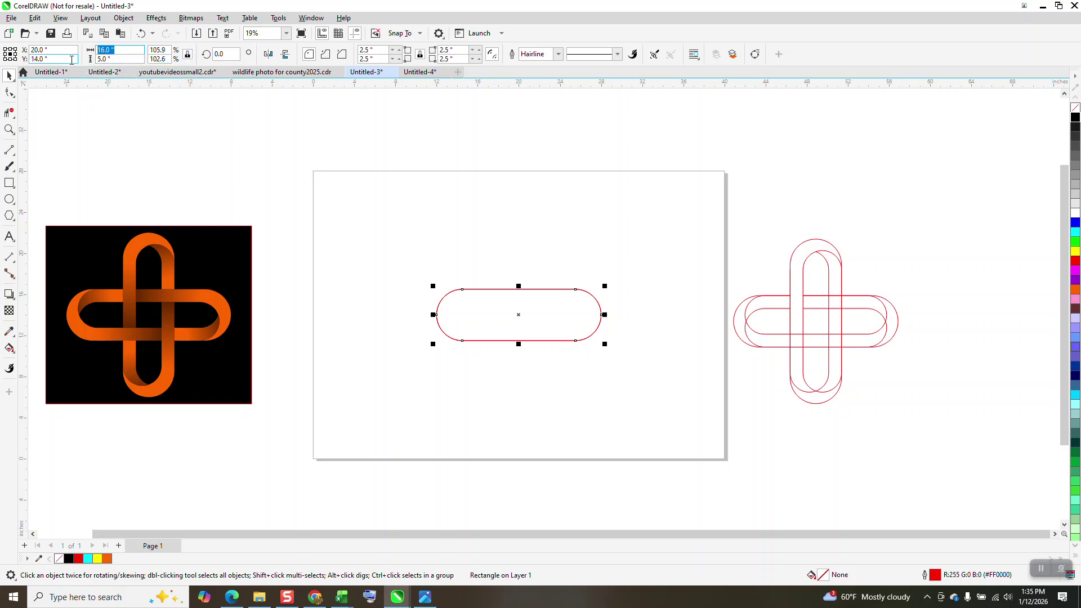
{"action": "type", "text": "1"}
{"action": "key", "text": "Tab"}
{"action": "type", "text": "1"}
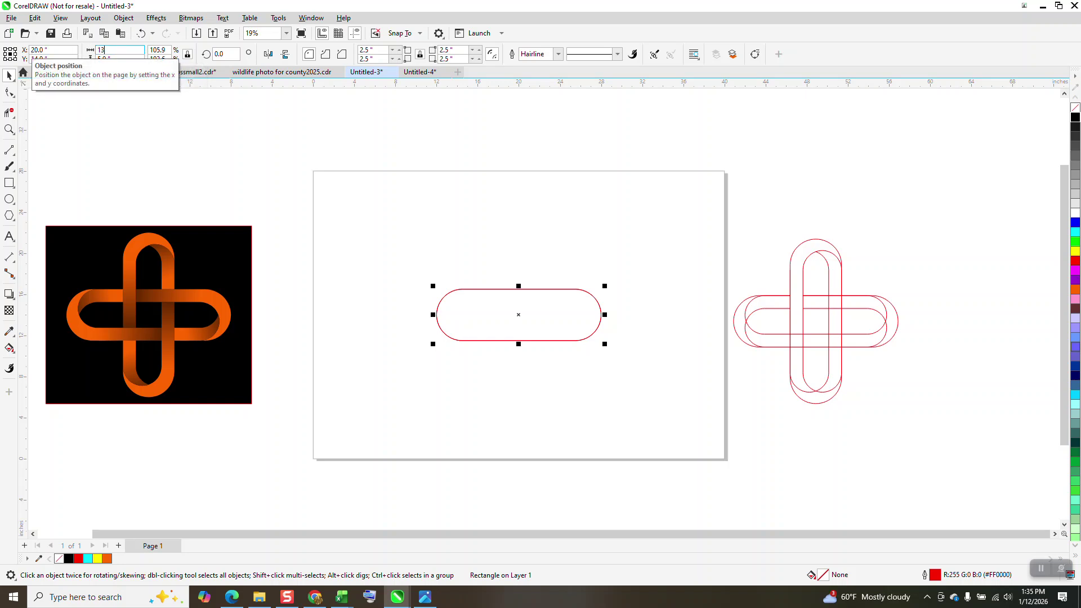
{"action": "key", "text": "Return"}
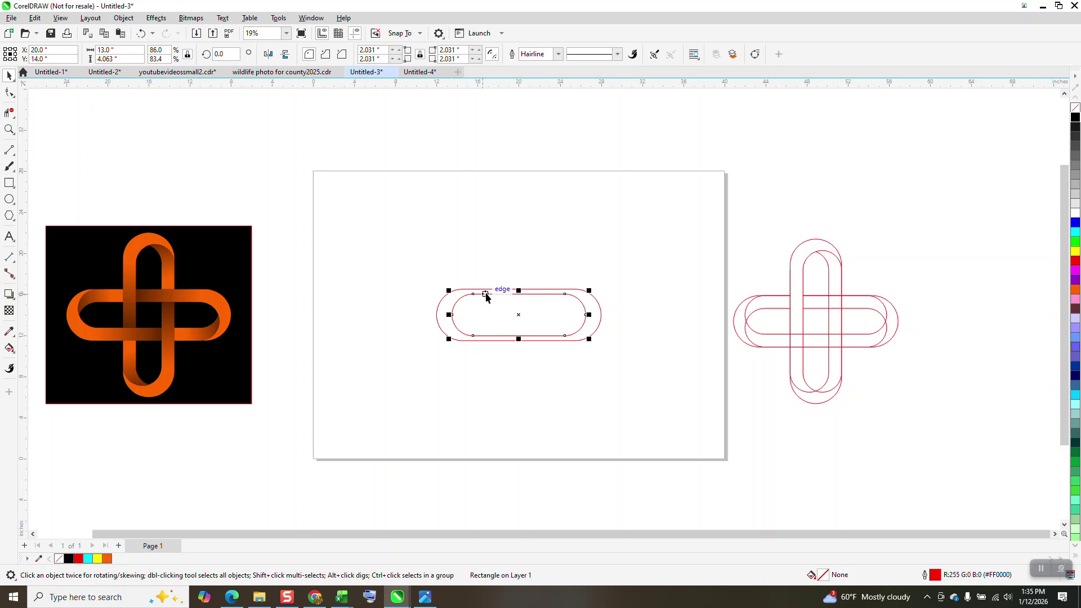
Step: Align the inner and outer capsules along their top edges
{"action": "left_click", "coordinate": [9, 129]}
{"action": "left_click_drag", "start_coordinate": [394, 236], "coordinate": [627, 380]}
{"action": "left_click", "coordinate": [9, 75]}
{"action": "left_click_drag", "start_coordinate": [286, 186], "coordinate": [898, 465]}
{"action": "key", "text": "t"}
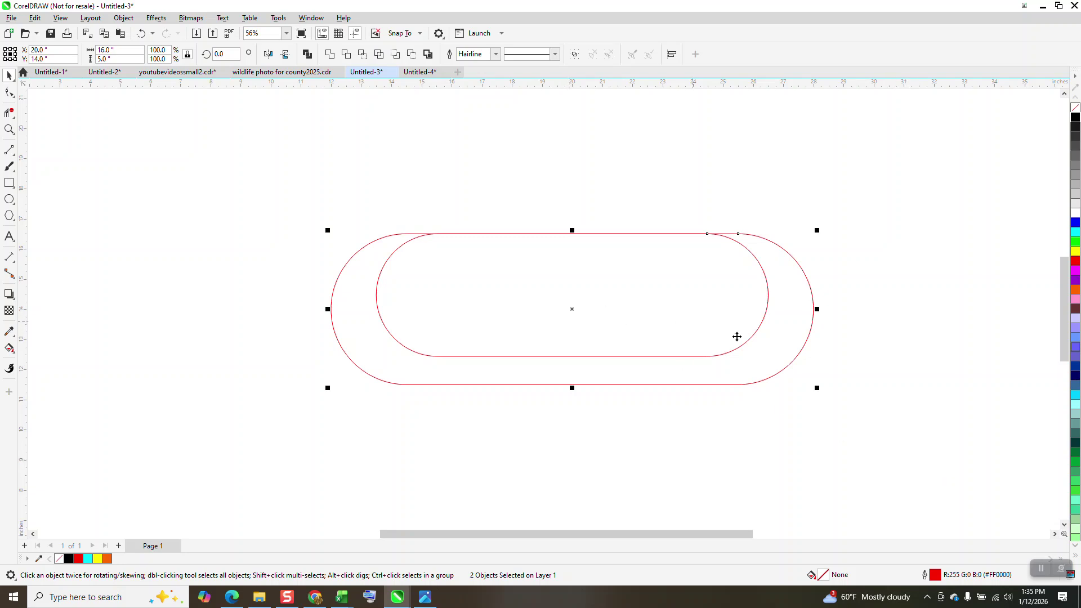
{"action": "left_click", "coordinate": [598, 320]}
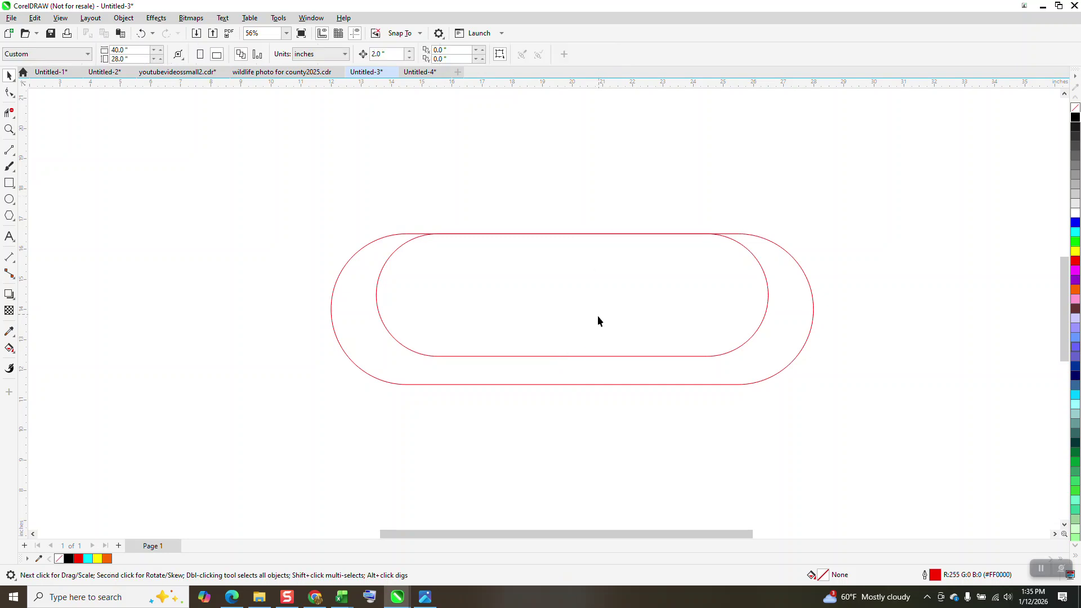
Step: Shorten the inner capsule from its lower edge to a height of about 3.26 inches
{"action": "left_click", "coordinate": [579, 357]}
{"action": "left_click_drag", "start_coordinate": [572, 359], "coordinate": [572, 332]}
{"action": "left_click", "coordinate": [588, 201]}
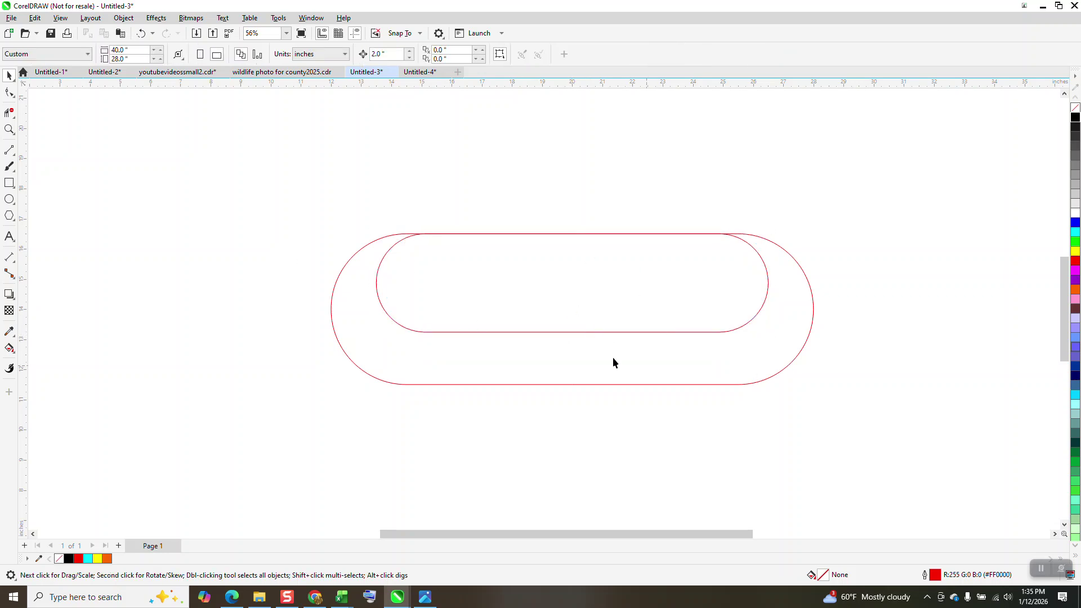
Step: Duplicate the inner capsule and align the copy with the outer capsule's bottom edge
{"action": "left_click", "coordinate": [404, 329]}
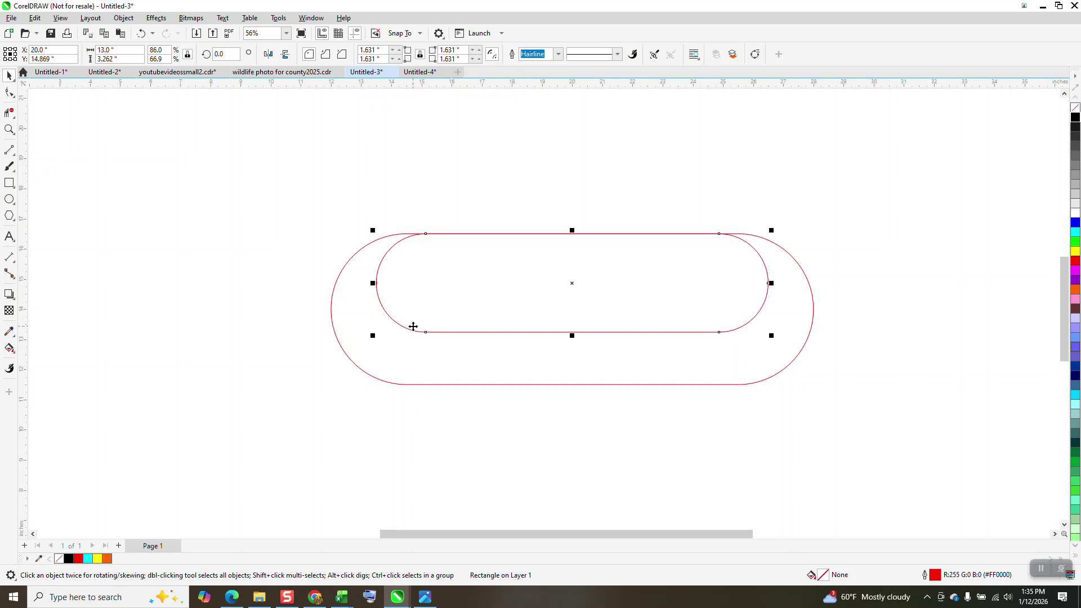
{"action": "left_click", "coordinate": [447, 384], "text": "shift"}
{"action": "key", "text": "b"}
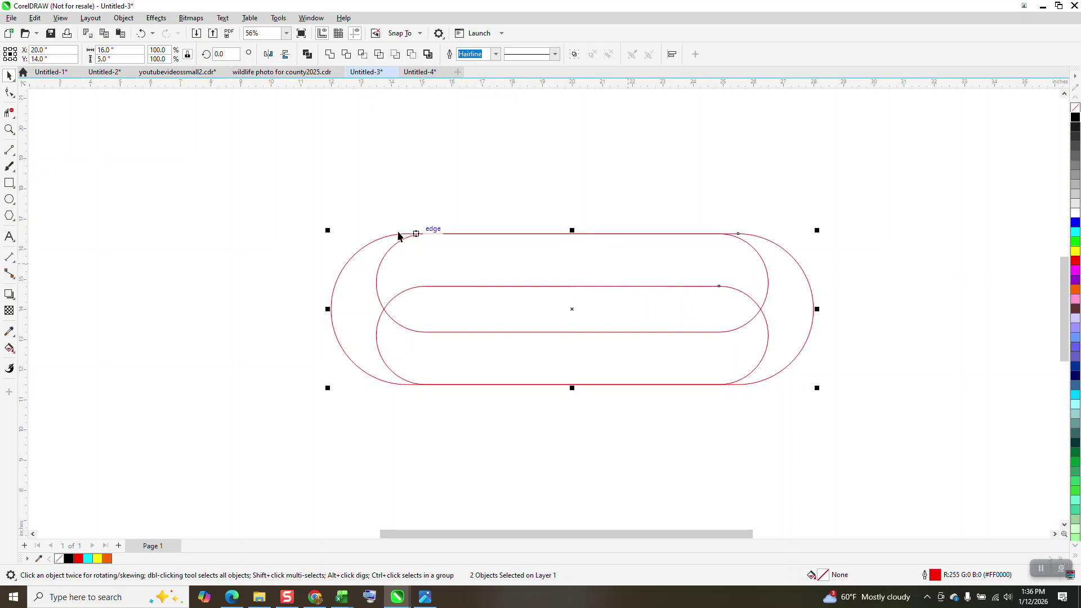
Step: Group the outer capsule and the two inner capsules
{"action": "left_click", "coordinate": [9, 129]}
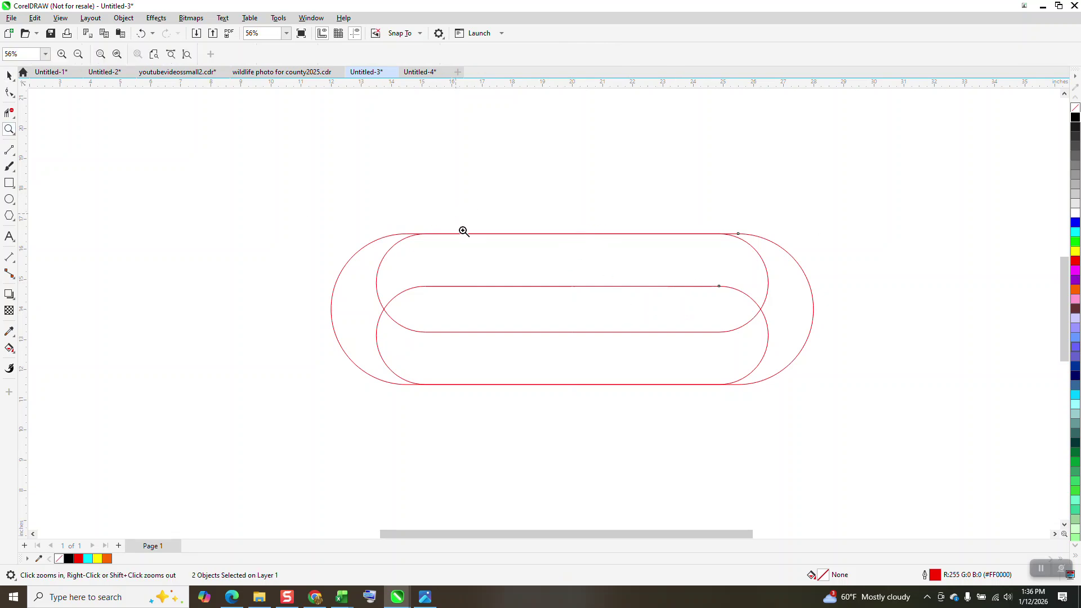
{"action": "left_click_drag", "start_coordinate": [459, 219], "coordinate": [522, 253]}
{"action": "scroll", "coordinate": [529, 254], "scroll_direction": "down", "scroll_amount": 6}
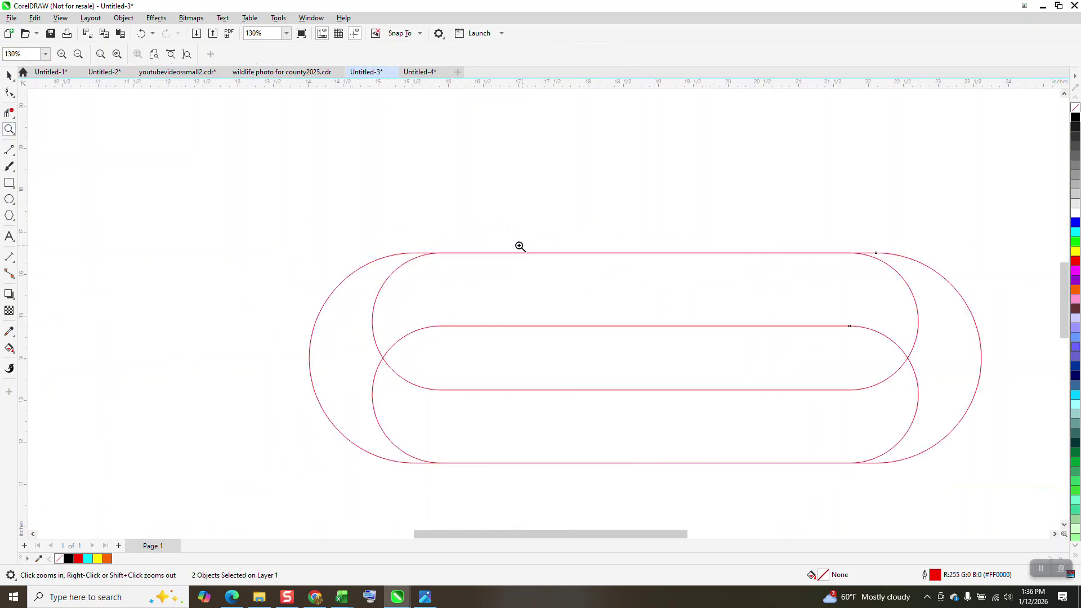
{"action": "left_click", "coordinate": [9, 75]}
{"action": "scroll", "coordinate": [363, 197], "scroll_direction": "down", "scroll_amount": 1}
{"action": "left_click_drag", "start_coordinate": [349, 189], "coordinate": [715, 370]}
{"action": "key", "text": "ctrl+g"}
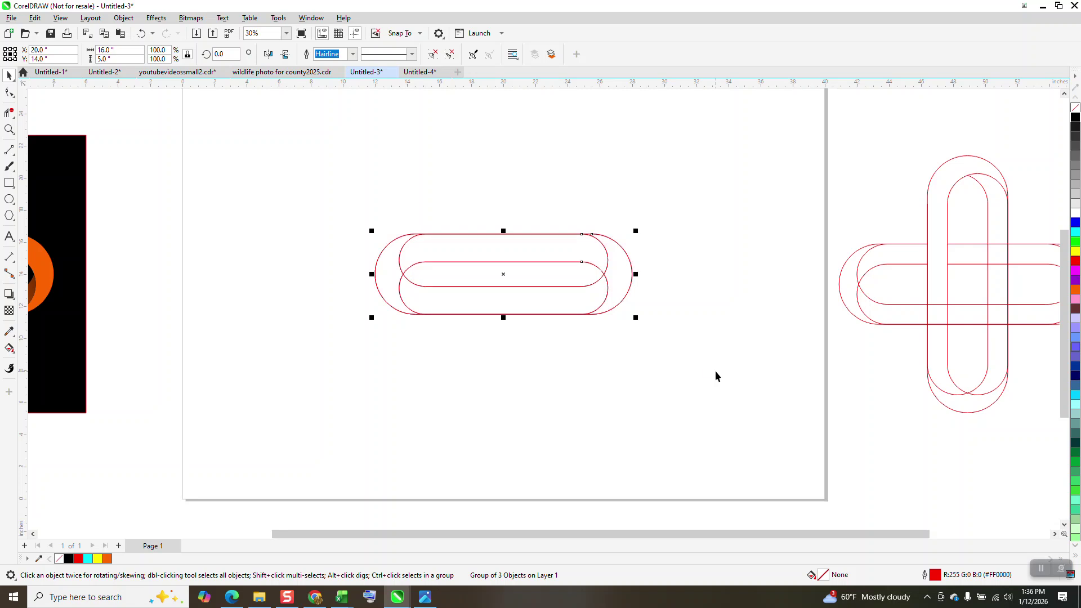
Step: Create a copy of the capsule group rotated 90 degrees, then group both into one cross-shaped object
{"action": "type", "text": "90"}
{"action": "key", "text": "Return"}
{"action": "left_click_drag", "start_coordinate": [309, 120], "coordinate": [697, 428]}
{"action": "key", "text": "ctrl+g"}
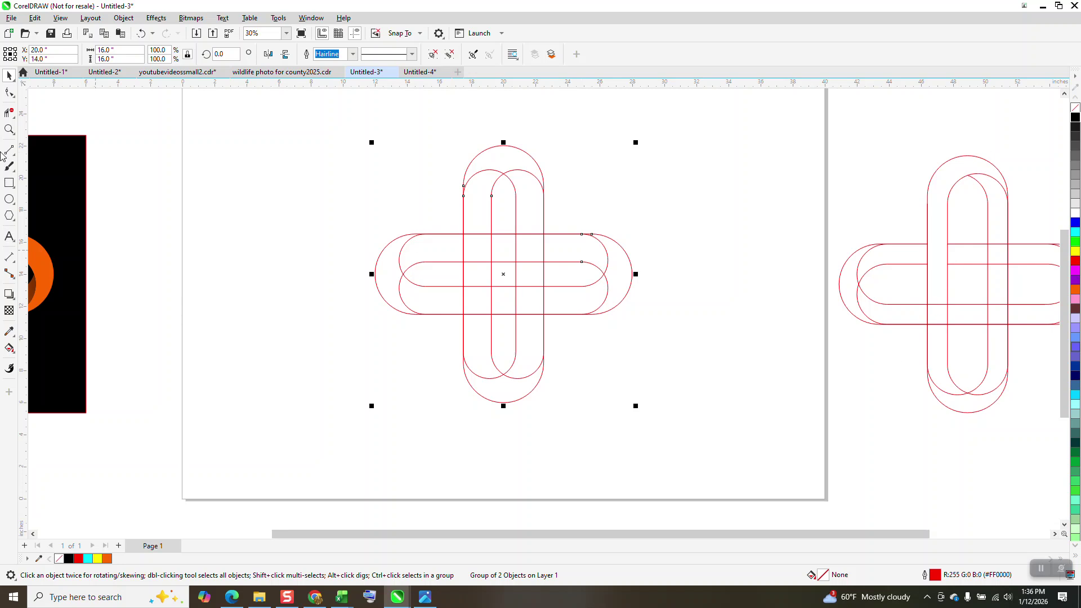
Step: Delete the upper-left inner arc of the vertical loop and the horizontal line segments crossing its left band with Virtual Segment Delete
{"action": "left_click", "coordinate": [9, 112]}
{"action": "left_click", "coordinate": [491, 170]}
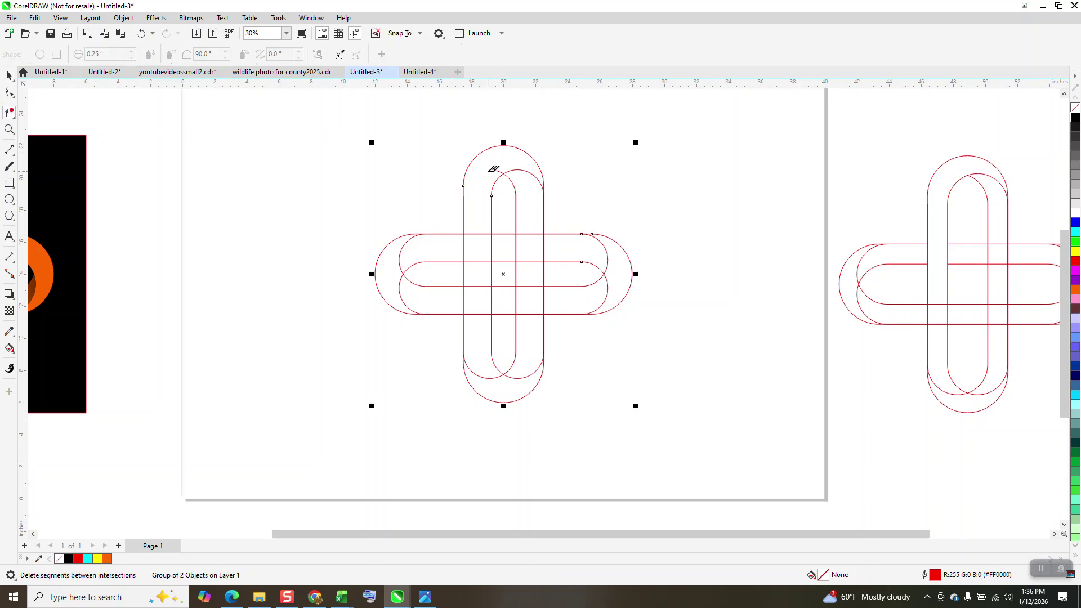
{"action": "left_click_drag", "start_coordinate": [483, 234], "coordinate": [475, 282]}
{"action": "scroll", "coordinate": [216, 172], "scroll_direction": "down", "scroll_amount": 1}
{"action": "left_click", "coordinate": [9, 75]}
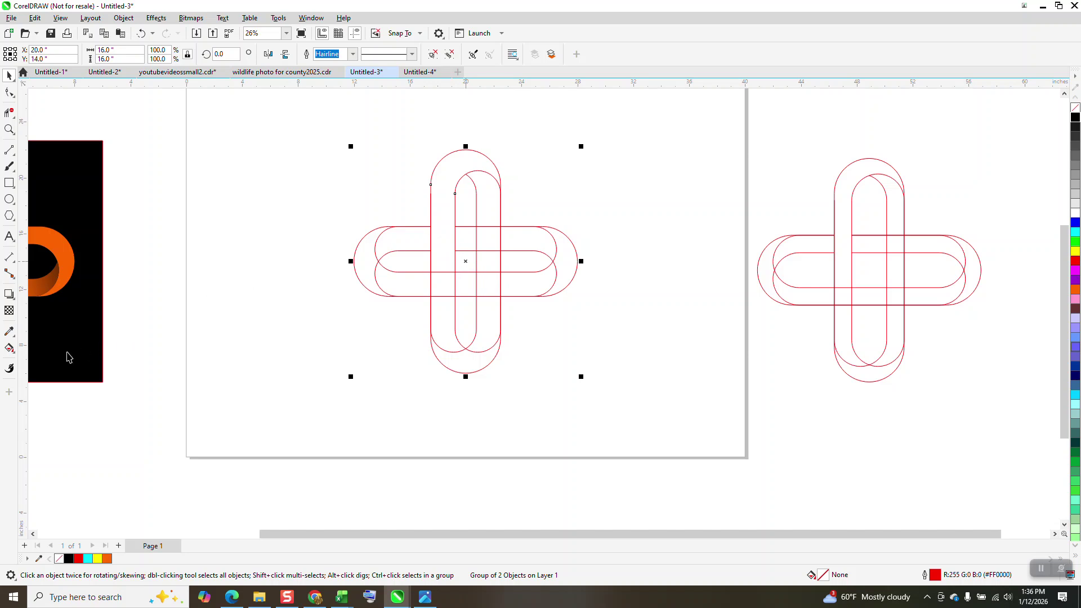
Step: Smart-fill the vertical loop's upper-left band and its upper-right inner section with blue
{"action": "left_click", "coordinate": [10, 349]}
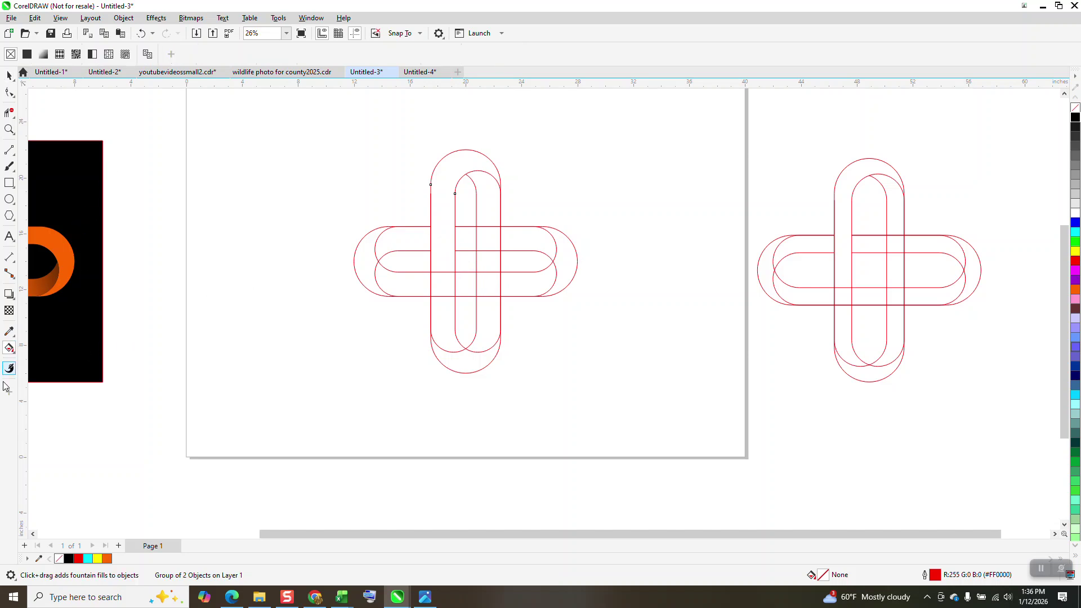
{"action": "left_click", "coordinate": [11, 352]}
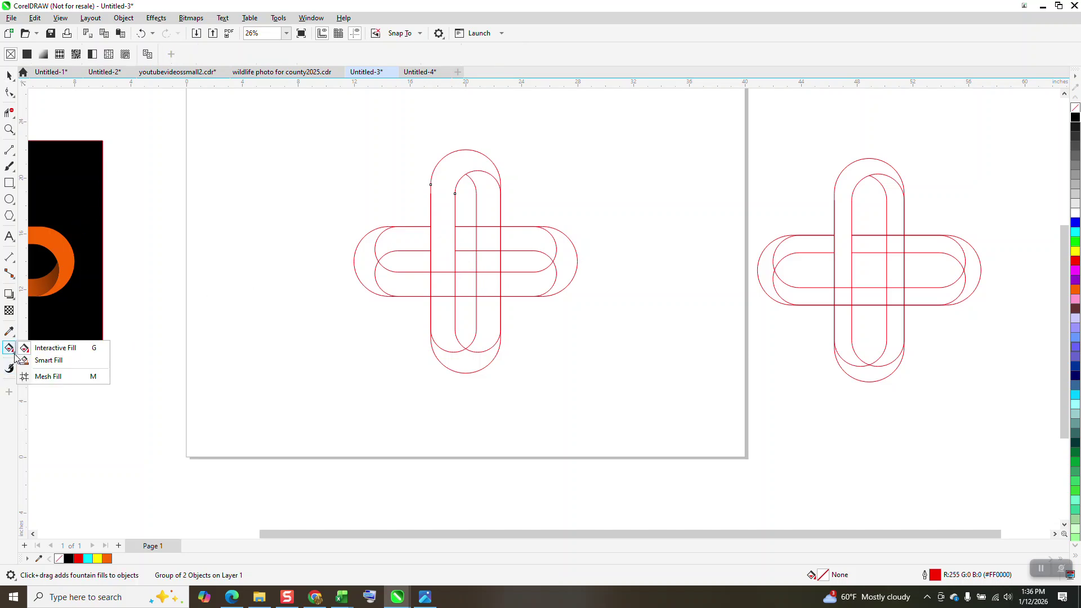
{"action": "left_click", "coordinate": [48, 360]}
{"action": "left_click", "coordinate": [128, 54]}
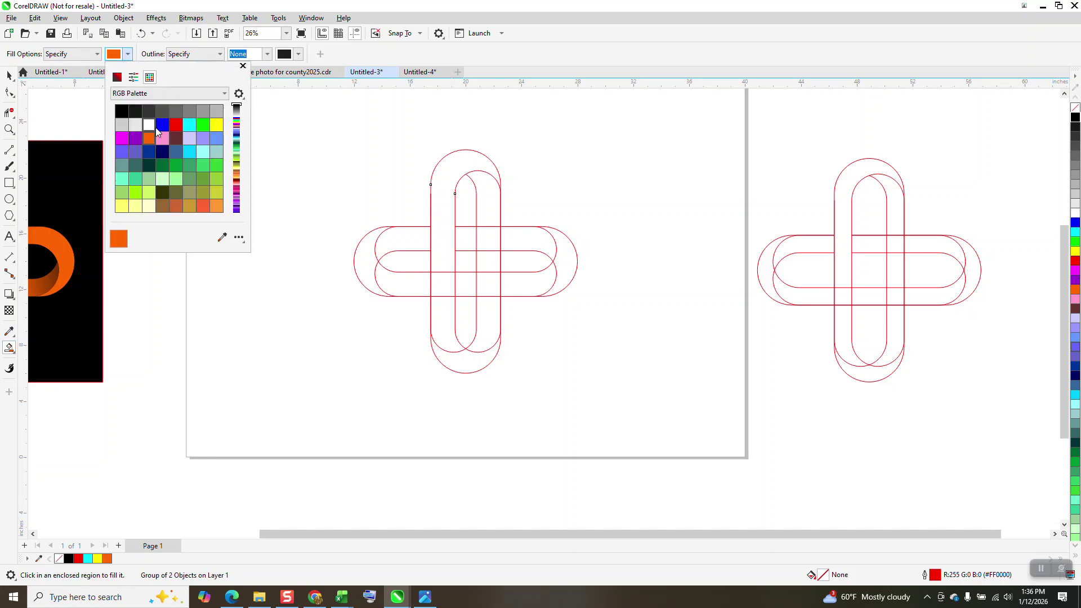
{"action": "left_click", "coordinate": [162, 124]}
{"action": "left_click", "coordinate": [448, 222]}
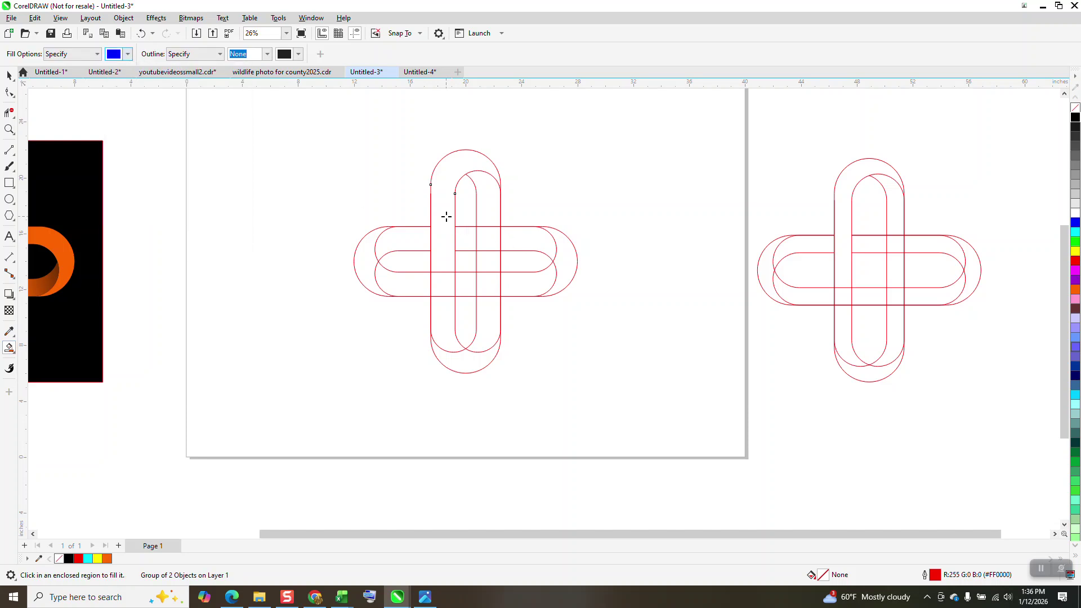
{"action": "left_click", "coordinate": [446, 217]}
{"action": "left_click", "coordinate": [484, 206]}
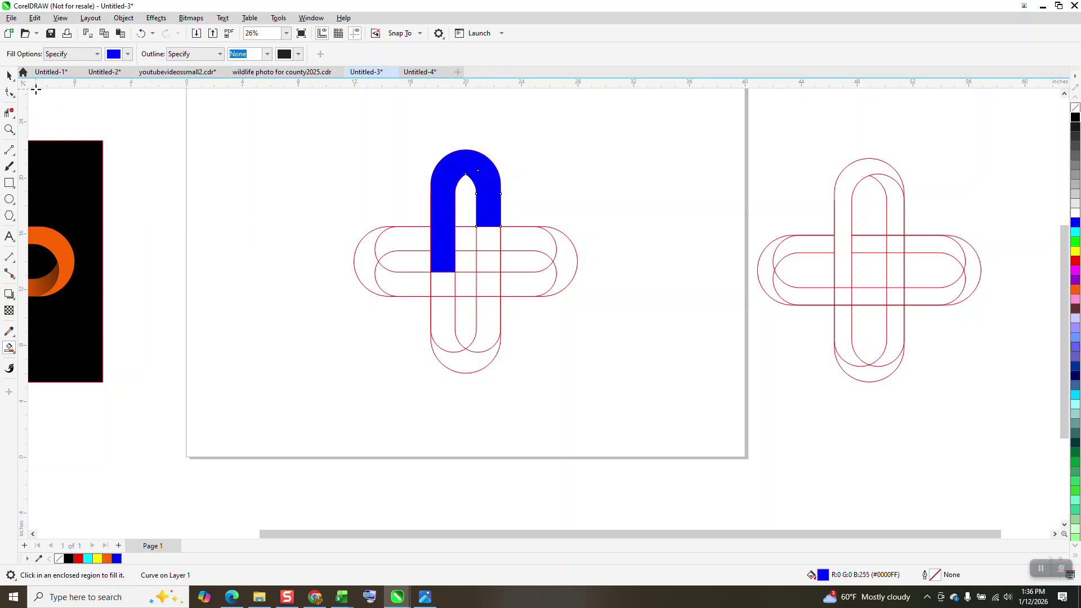
Step: Move the cross-shaped outline group away from the blue pieces to the area beyond the page's lower-right corner
{"action": "left_click", "coordinate": [9, 76]}
{"action": "left_click", "coordinate": [568, 258]}
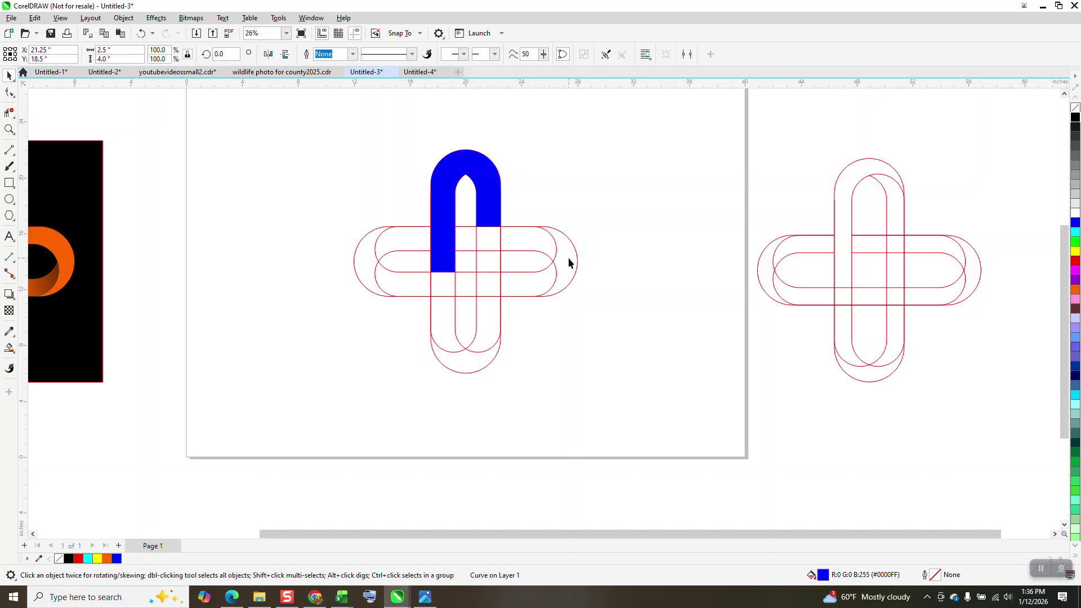
{"action": "left_click", "coordinate": [569, 259]}
{"action": "left_click_drag", "start_coordinate": [569, 258], "coordinate": [954, 456]}
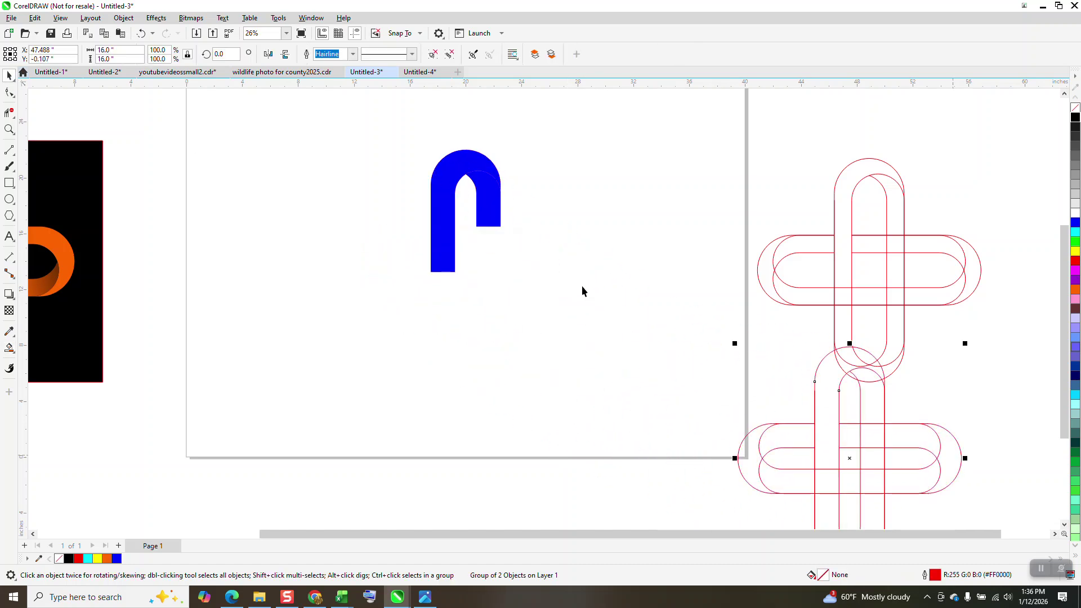
Step: Apply a linear fountain fill to the right blue piece, running from blue at its lower end to black at the top
{"action": "left_click", "coordinate": [497, 219]}
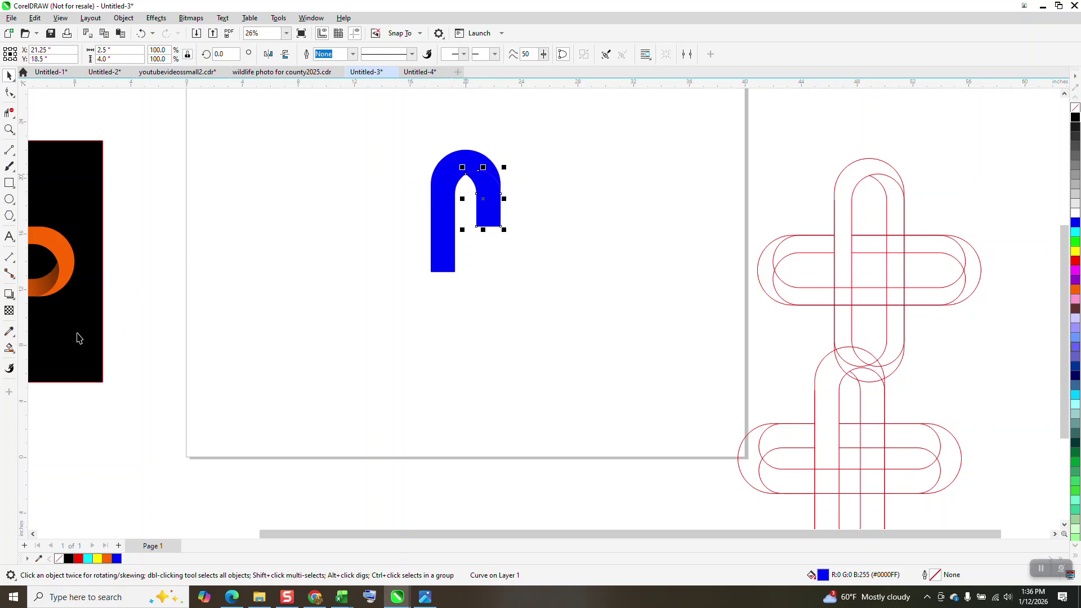
{"action": "left_click", "coordinate": [12, 353]}
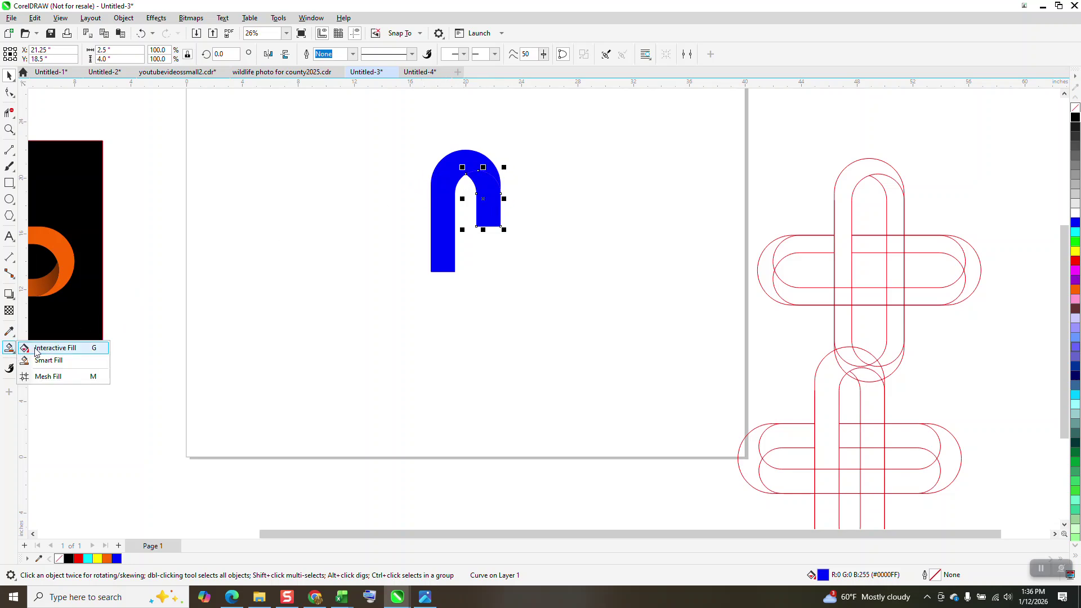
{"action": "left_click", "coordinate": [25, 349]}
{"action": "left_click_drag", "start_coordinate": [490, 213], "coordinate": [470, 145]}
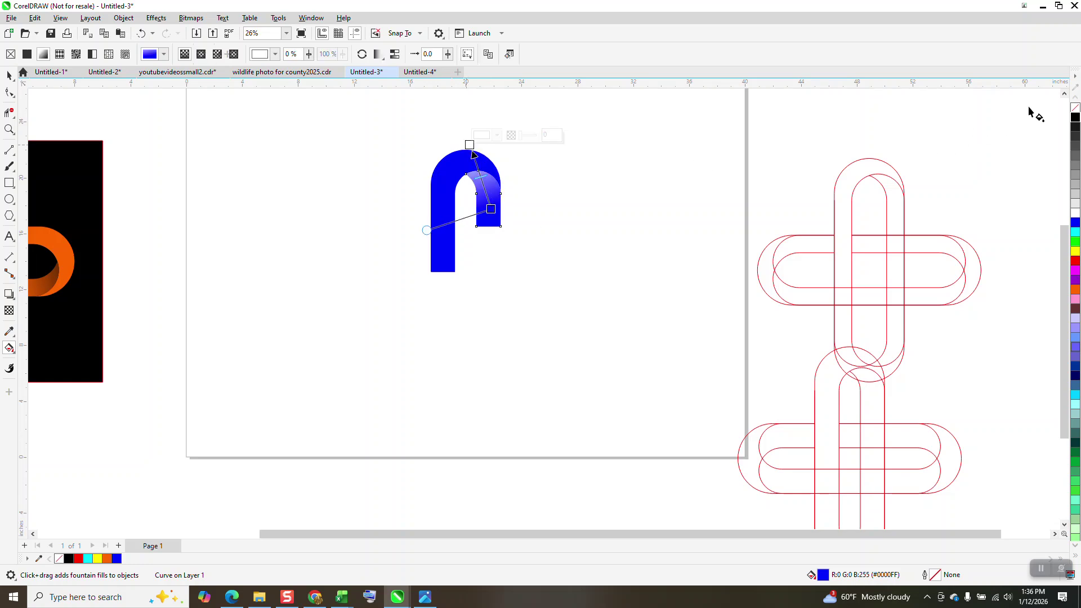
{"action": "left_click_drag", "start_coordinate": [1075, 118], "coordinate": [471, 146]}
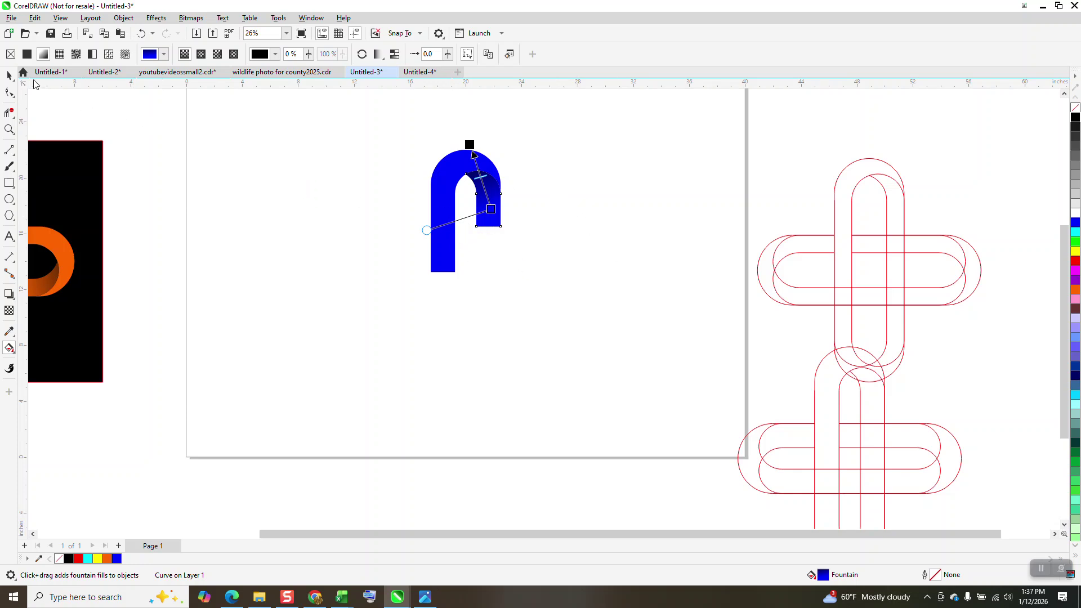
Step: Apply a linear fountain fill to the left blue piece, running from blue at its upper part to black beyond its lower end
{"action": "left_click", "coordinate": [10, 75]}
{"action": "left_click", "coordinate": [420, 200]}
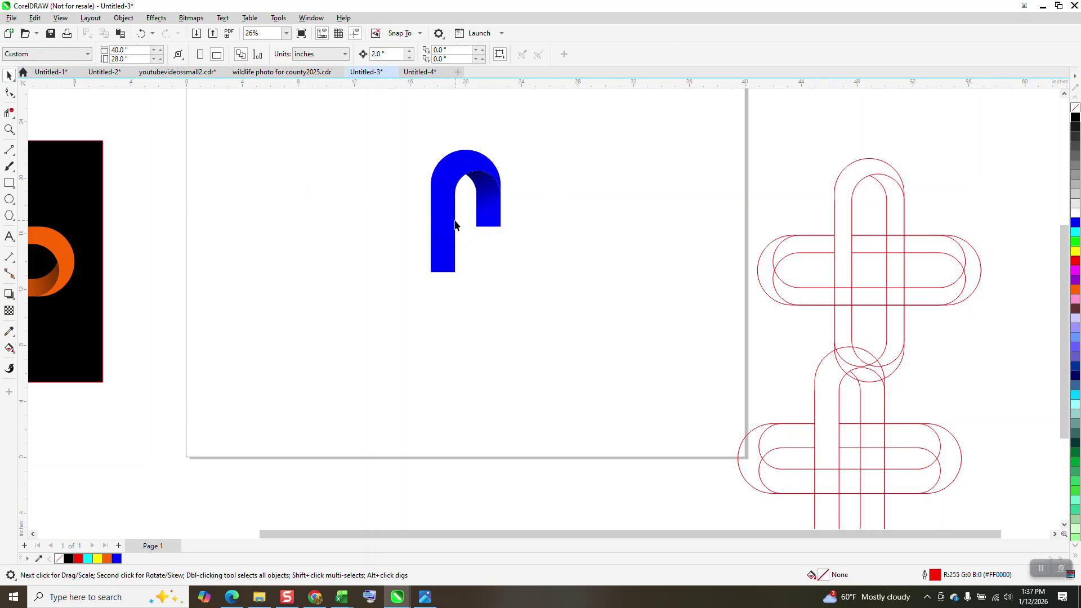
{"action": "left_click", "coordinate": [447, 222]}
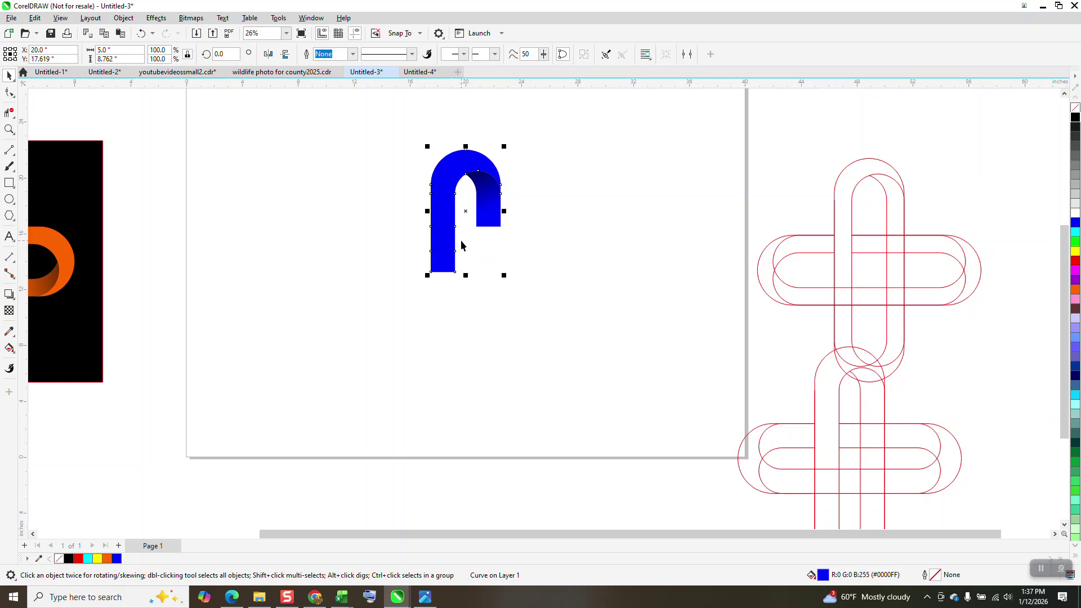
{"action": "left_click", "coordinate": [15, 356]}
{"action": "left_click", "coordinate": [43, 352]}
{"action": "left_click_drag", "start_coordinate": [439, 200], "coordinate": [437, 321]}
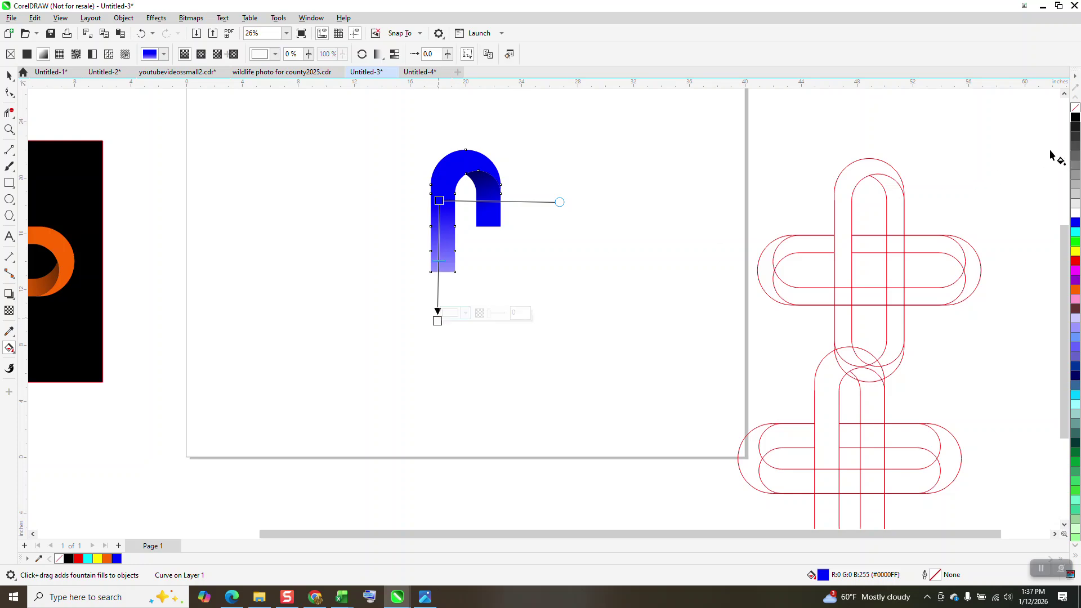
{"action": "left_click_drag", "start_coordinate": [445, 303], "coordinate": [437, 321]}
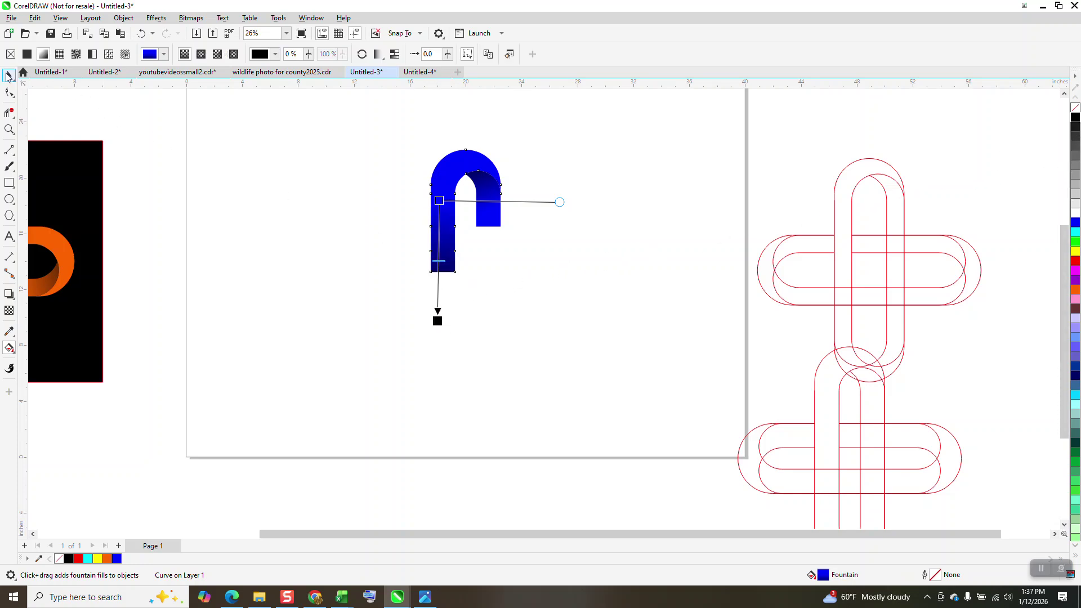
Step: Group the two shaded blue pieces
{"action": "left_click", "coordinate": [8, 75]}
{"action": "left_click_drag", "start_coordinate": [377, 158], "coordinate": [675, 327]}
{"action": "key", "text": "ctrl+g"}
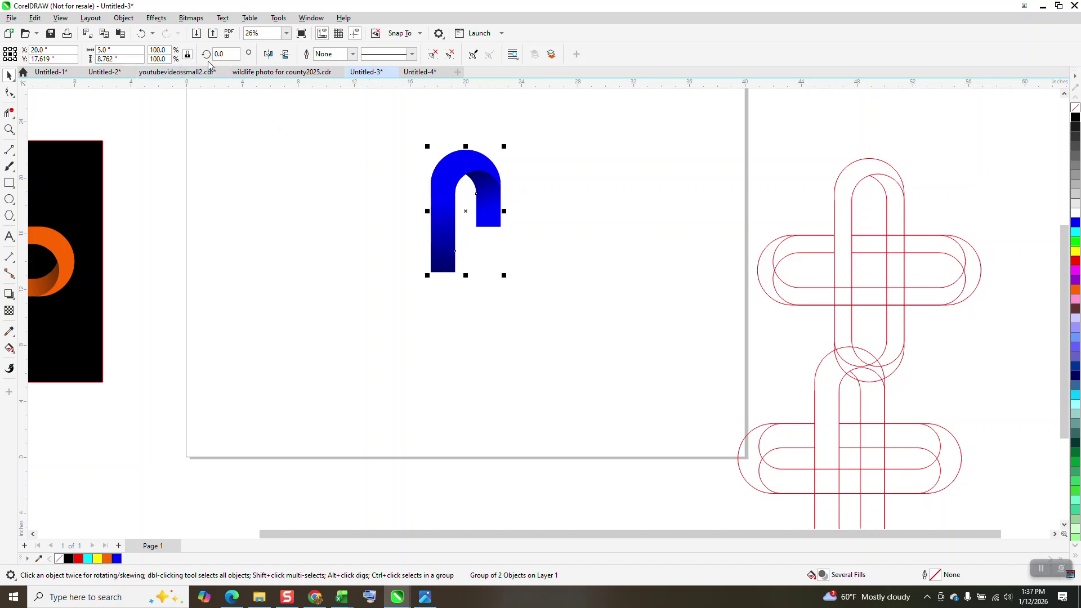
Step: Create three copies of the blue group, each rotated a further 90 degrees about the offset rotation center, to complete the interlocking cross
{"action": "type", "text": "0"}
{"action": "key", "text": "Return"}
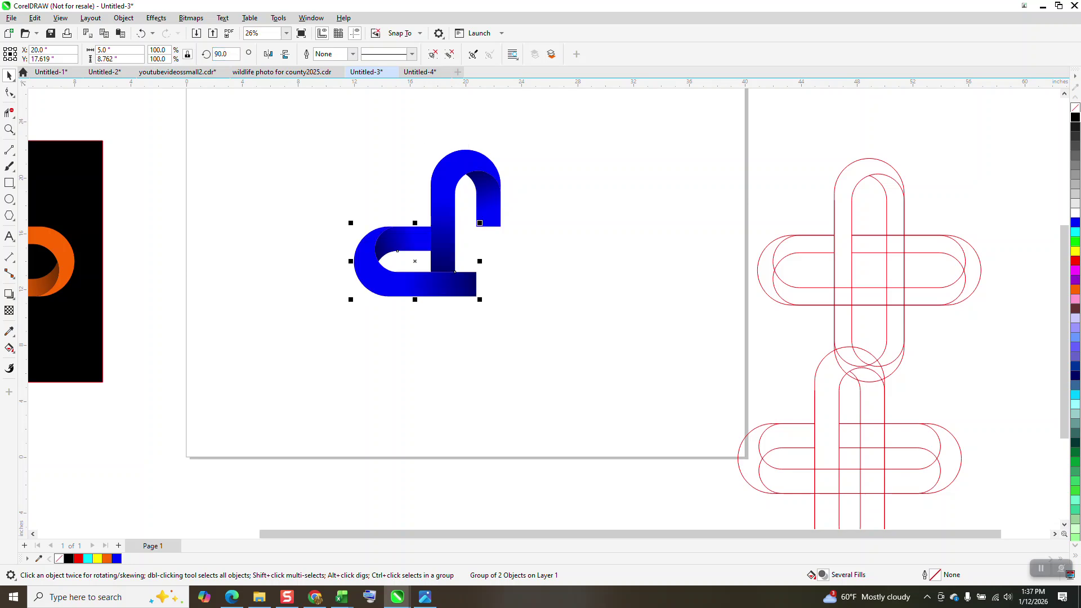
{"action": "key", "text": "ctrl+r"}
{"action": "key", "text": "ctrl+r"}
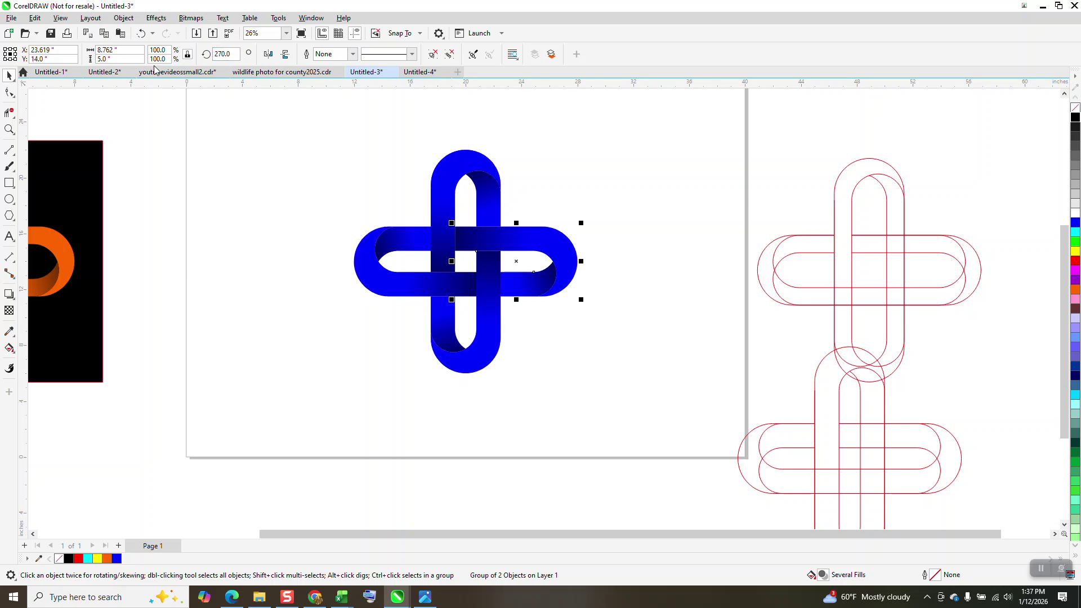
{"action": "left_click", "coordinate": [421, 220]}
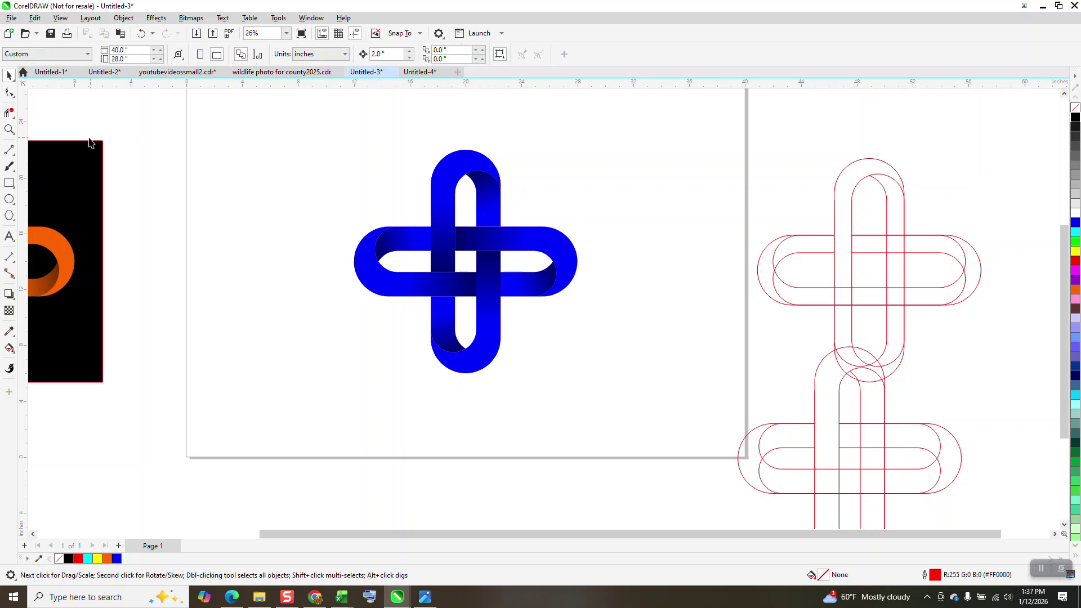
Step: Duplicate the complete blue cross in place and move the selected cross 24 inches to the right, past the page edge
{"action": "left_click", "coordinate": [9, 129]}
{"action": "left_click_drag", "start_coordinate": [377, 200], "coordinate": [541, 333]}
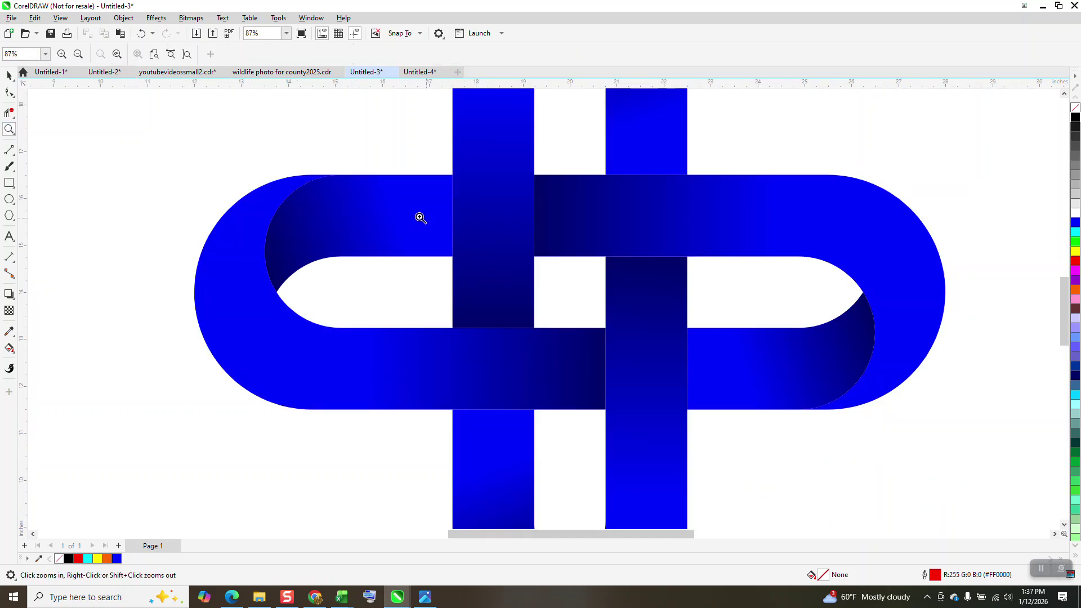
{"action": "scroll", "coordinate": [411, 219], "scroll_direction": "down", "scroll_amount": 2}
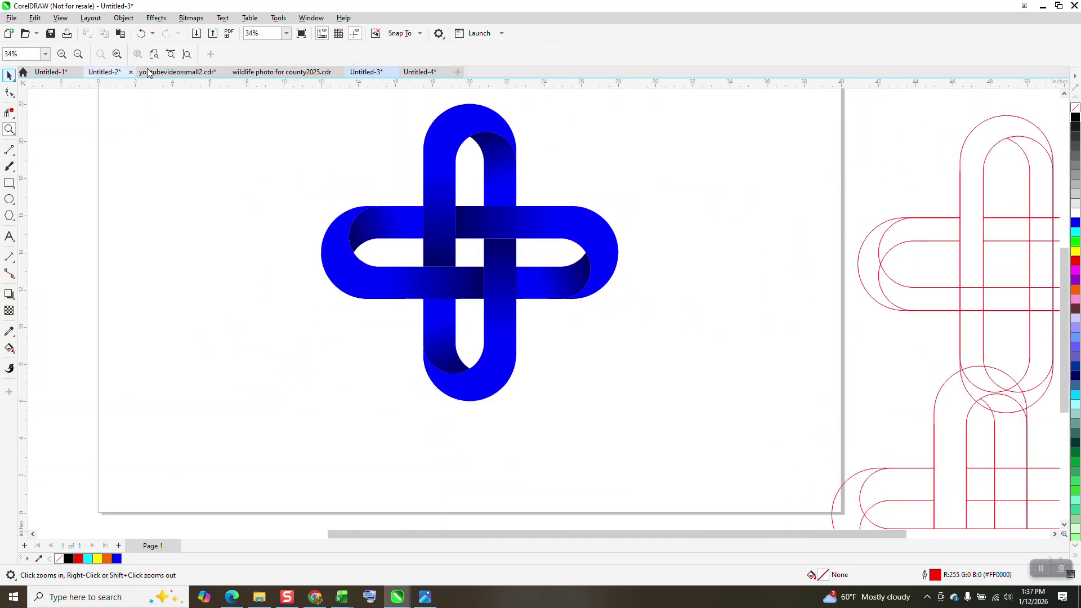
{"action": "scroll", "coordinate": [441, 160], "scroll_direction": "down", "scroll_amount": 1}
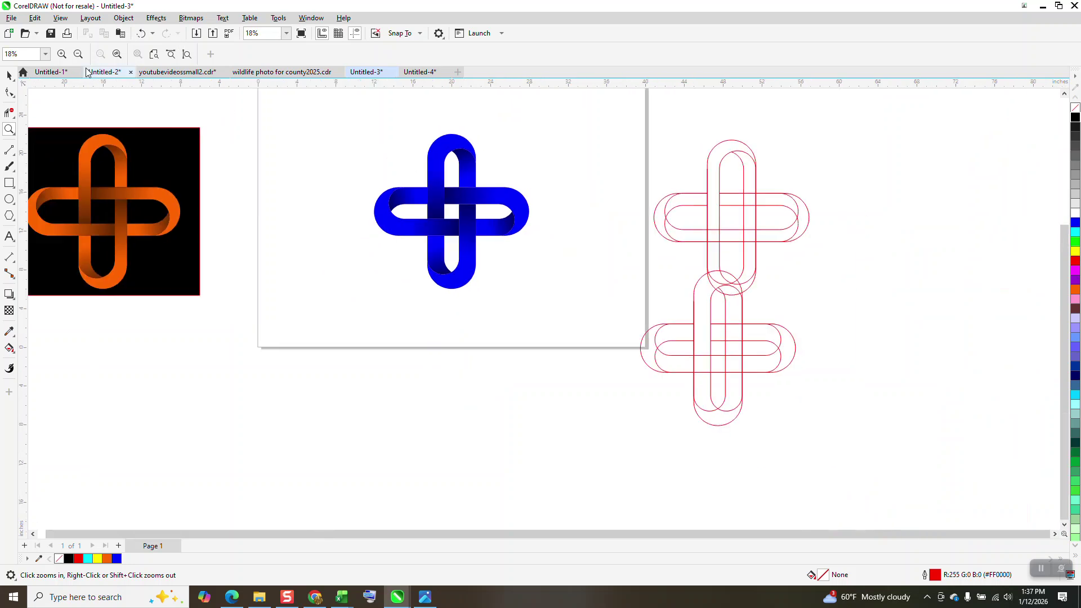
{"action": "left_click", "coordinate": [9, 76]}
{"action": "left_click_drag", "start_coordinate": [556, 299], "coordinate": [617, 329]}
{"action": "key", "text": "ctrl+d"}
{"action": "key", "text": "Right"}
{"action": "key", "text": "Right"}
{"action": "key", "text": "Right"}
{"action": "key", "text": "Right"}
{"action": "key", "text": "Right"}
{"action": "key", "text": "Right"}
{"action": "key", "text": "Right"}
{"action": "key", "text": "Right"}
{"action": "key", "text": "Right"}
{"action": "key", "text": "Right"}
{"action": "key", "text": "Right"}
{"action": "key", "text": "Right"}
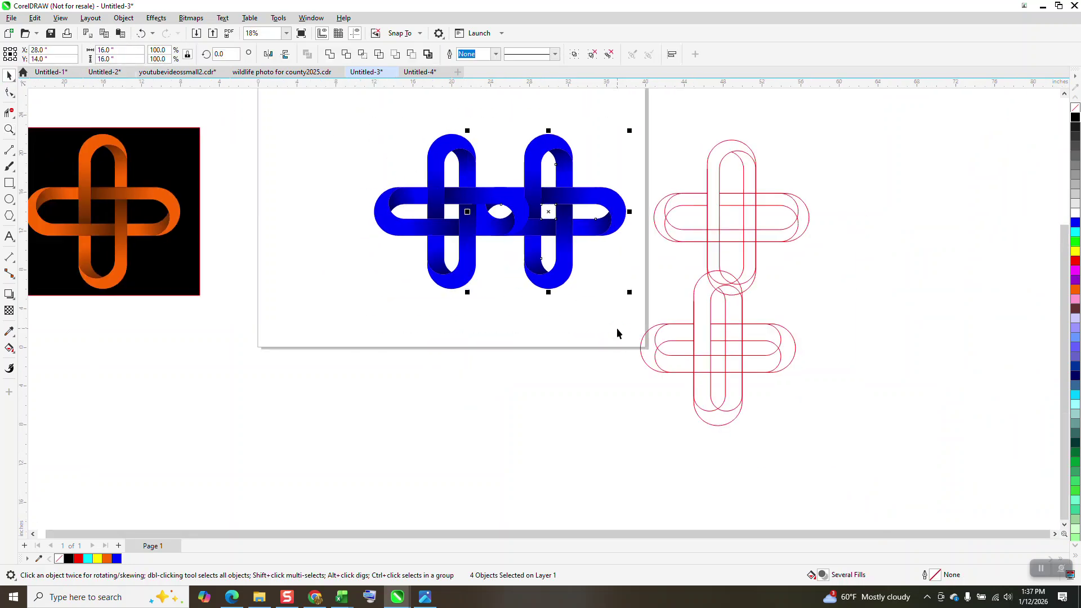
Step: Delete the rotated groups of the cross left on the page, keeping only its upper group
{"action": "left_click", "coordinate": [523, 217]}
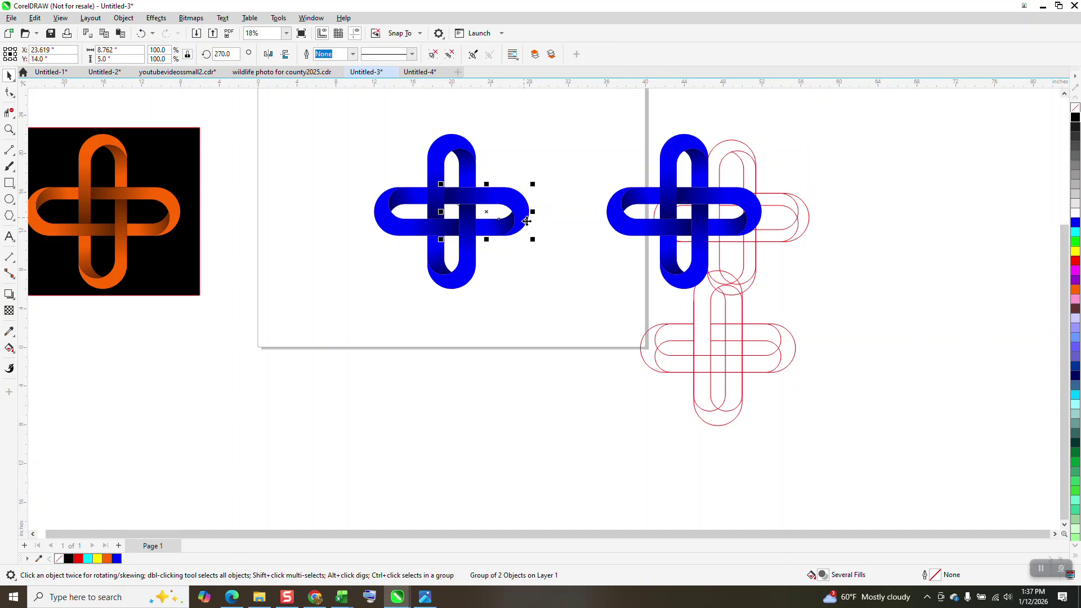
{"action": "key", "text": "Delete"}
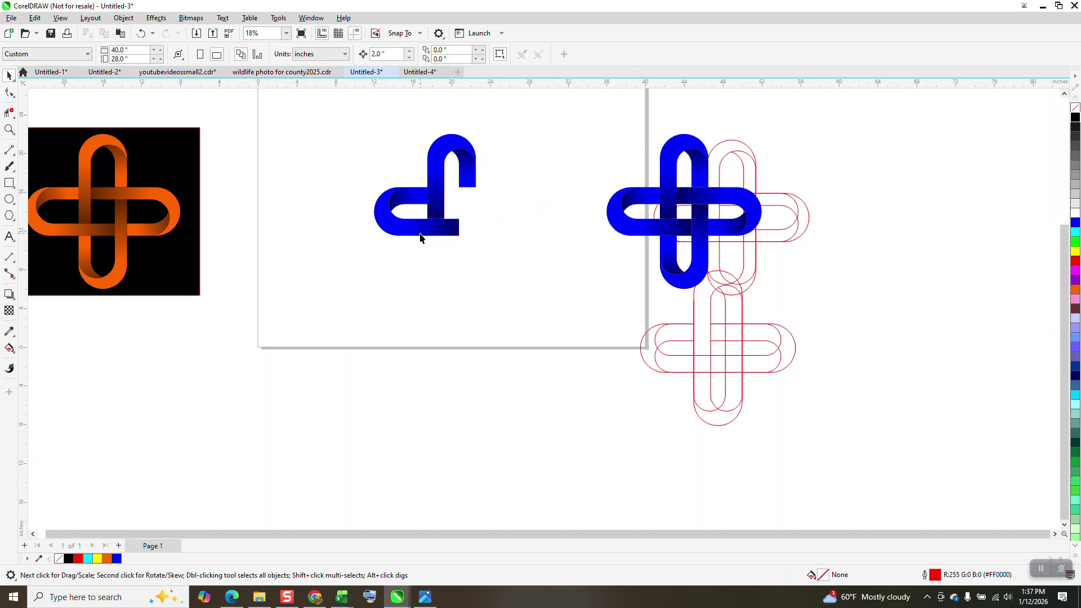
{"action": "left_click", "coordinate": [420, 237]}
{"action": "key", "text": "Delete"}
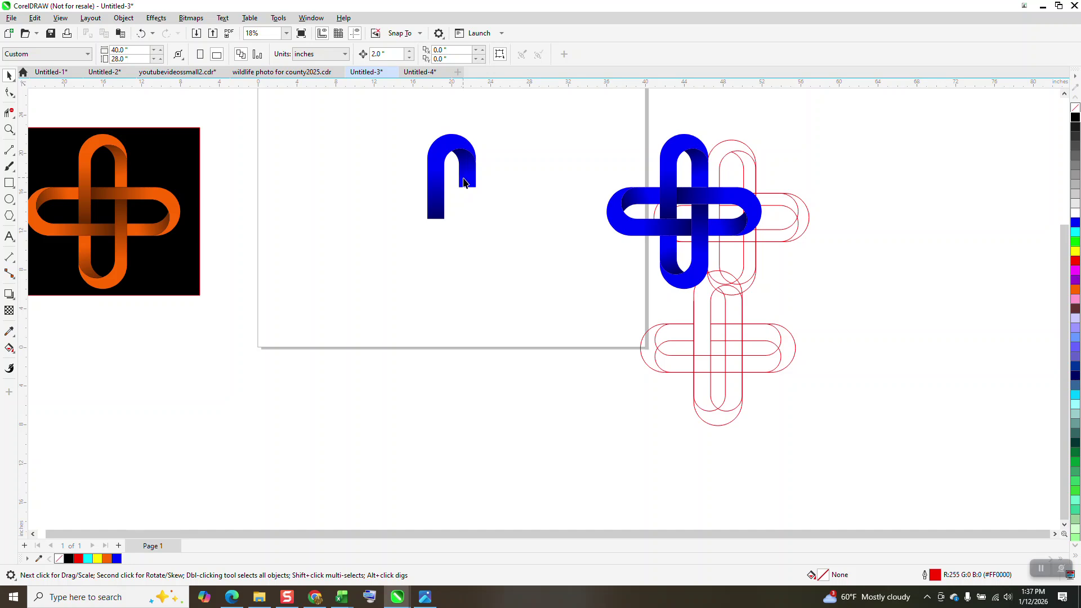
Step: Ungroup the remaining upper blue group into its two shaded pieces
{"action": "left_click", "coordinate": [464, 182]}
{"action": "left_click", "coordinate": [9, 129]}
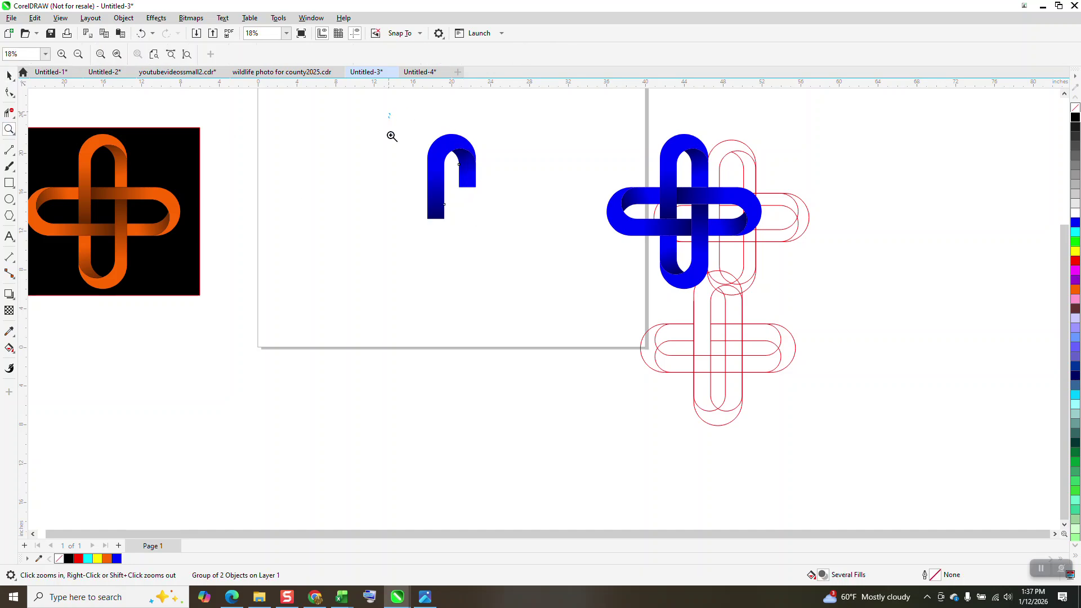
{"action": "left_click_drag", "start_coordinate": [390, 136], "coordinate": [641, 287]}
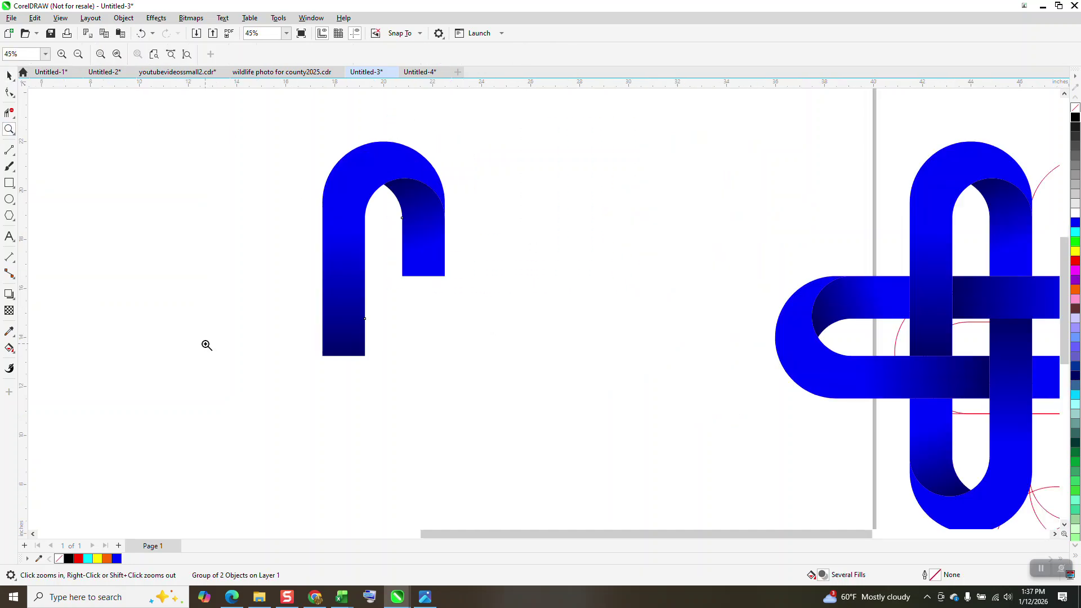
{"action": "left_click", "coordinate": [9, 349]}
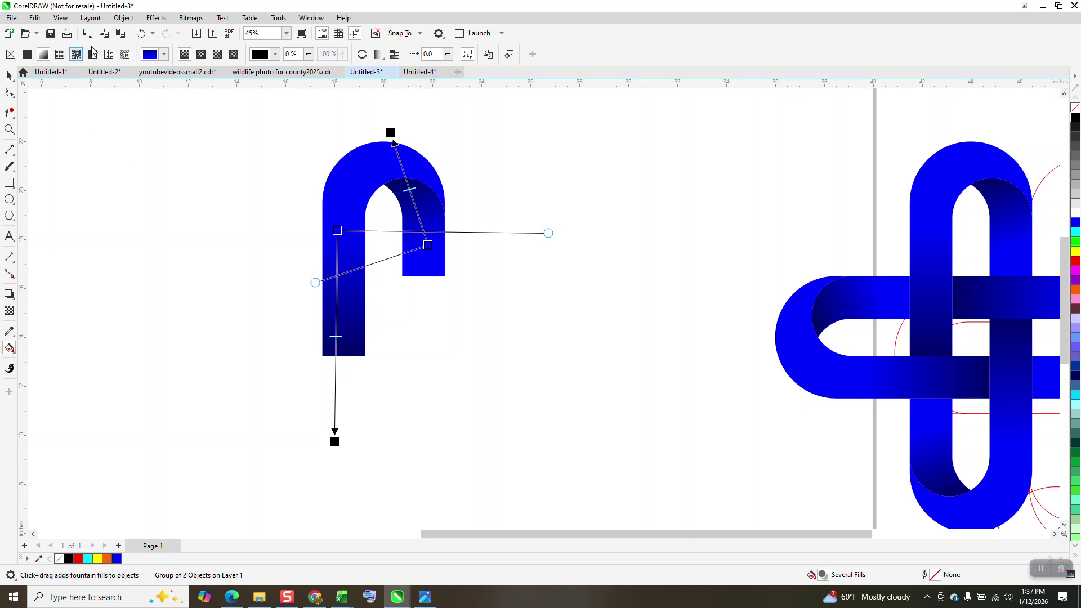
{"action": "left_click", "coordinate": [124, 17]}
{"action": "mouse_move", "coordinate": [198, 215]}
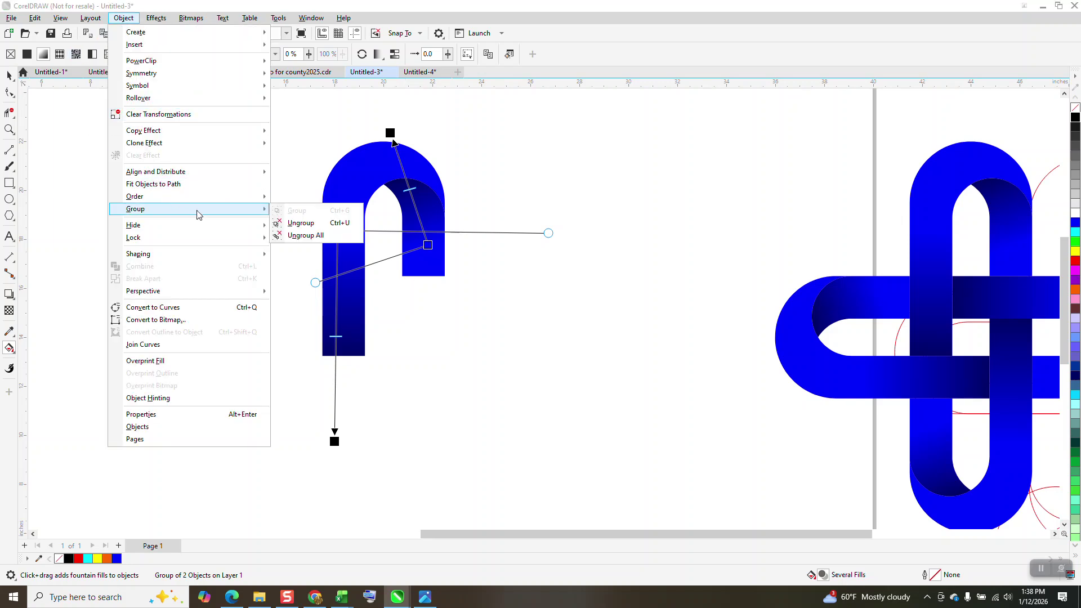
{"action": "left_click", "coordinate": [299, 223]}
Step: Extend the right piece's gradient below its lower end, set that end node to black, and add a blue stop between the black ends
{"action": "left_click", "coordinate": [427, 239]}
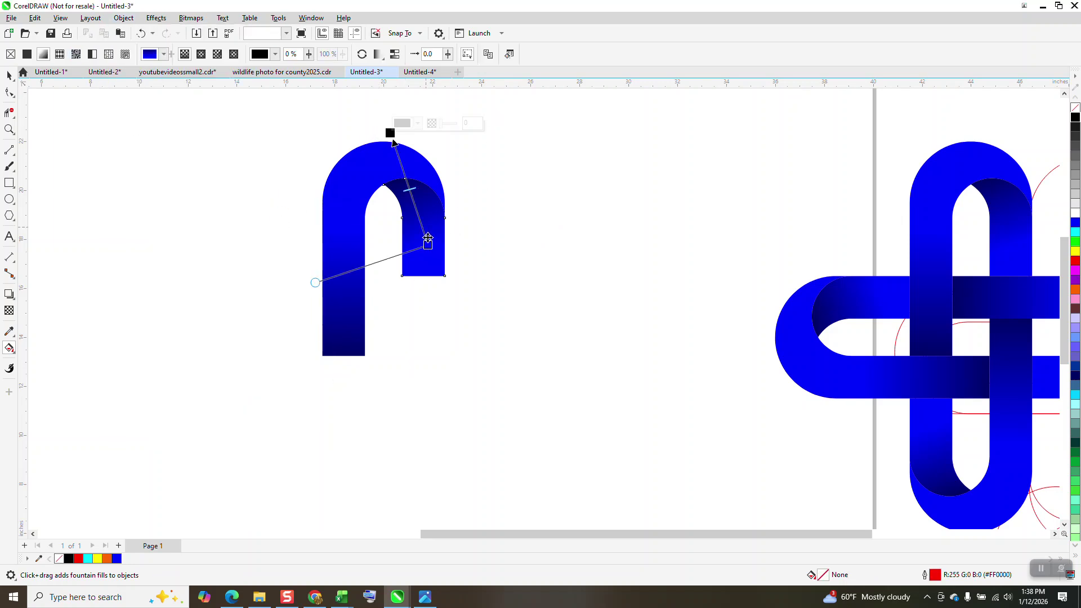
{"action": "left_click_drag", "start_coordinate": [428, 244], "coordinate": [431, 300]}
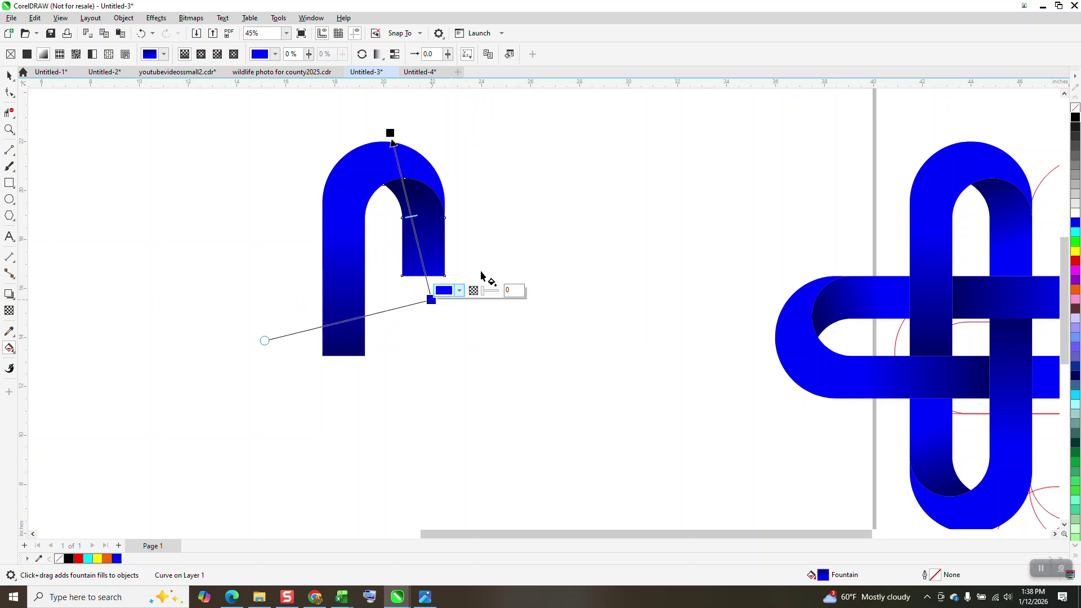
{"action": "left_click_drag", "start_coordinate": [1075, 117], "coordinate": [432, 305]}
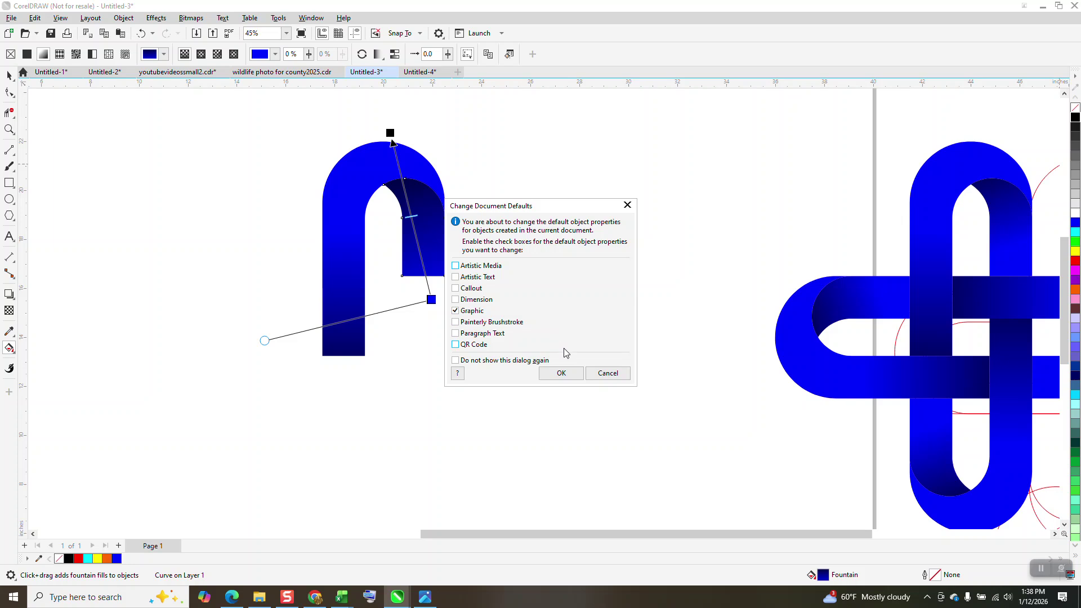
{"action": "left_click", "coordinate": [604, 373]}
{"action": "left_click_drag", "start_coordinate": [1075, 121], "coordinate": [432, 301]}
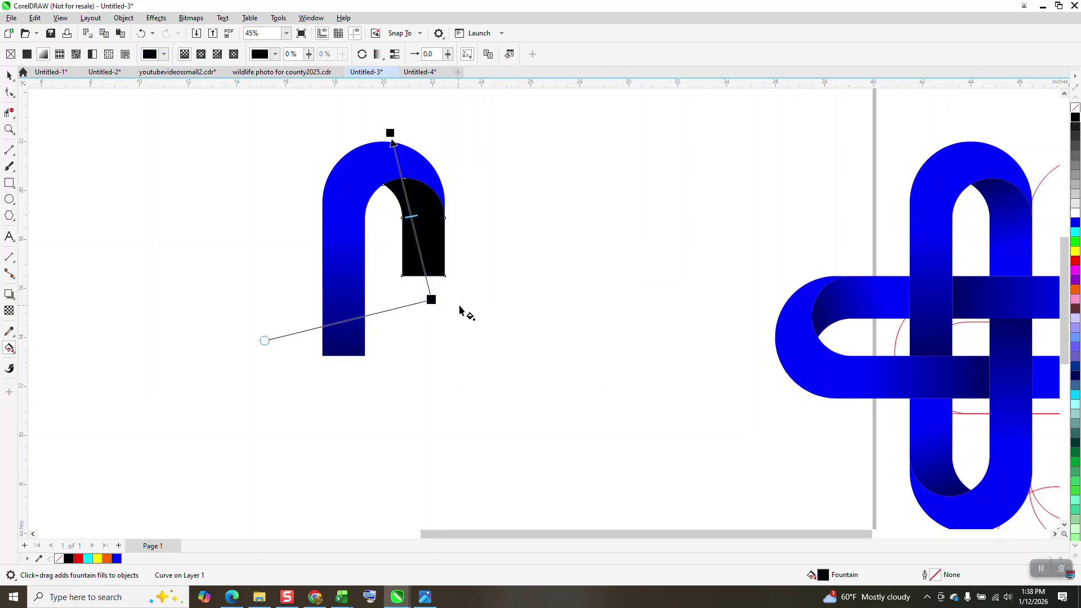
{"action": "left_click_drag", "start_coordinate": [1075, 223], "coordinate": [422, 260]}
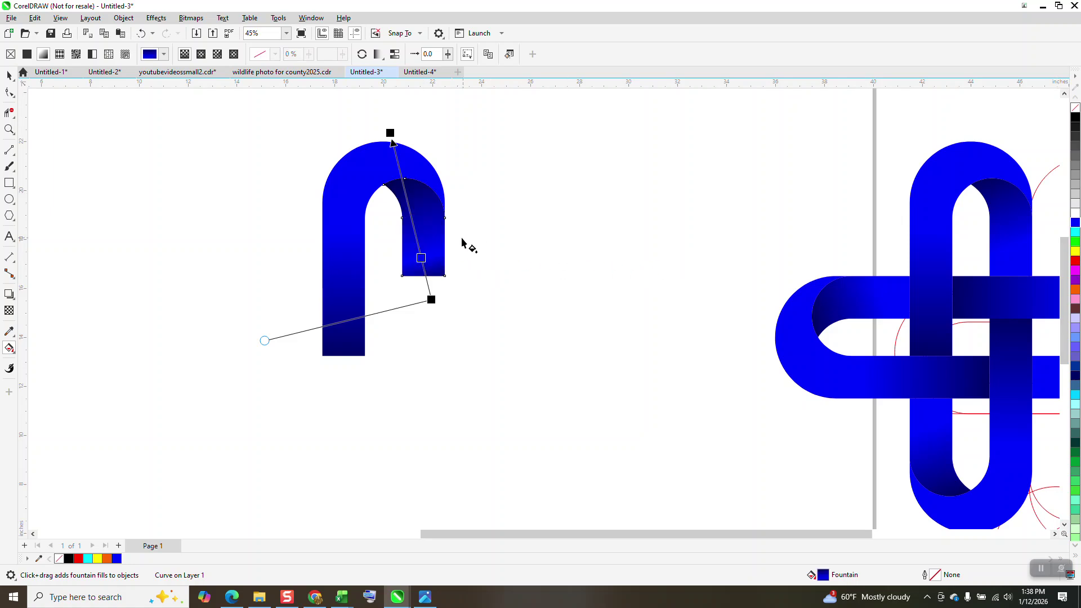
Step: Refine the right piece's gradient with the blue stop at 35%, a second blue stop just above it, and the upper black node moved slightly inward
{"action": "left_click_drag", "start_coordinate": [265, 339], "coordinate": [259, 295]}
{"action": "left_click", "coordinate": [421, 257]}
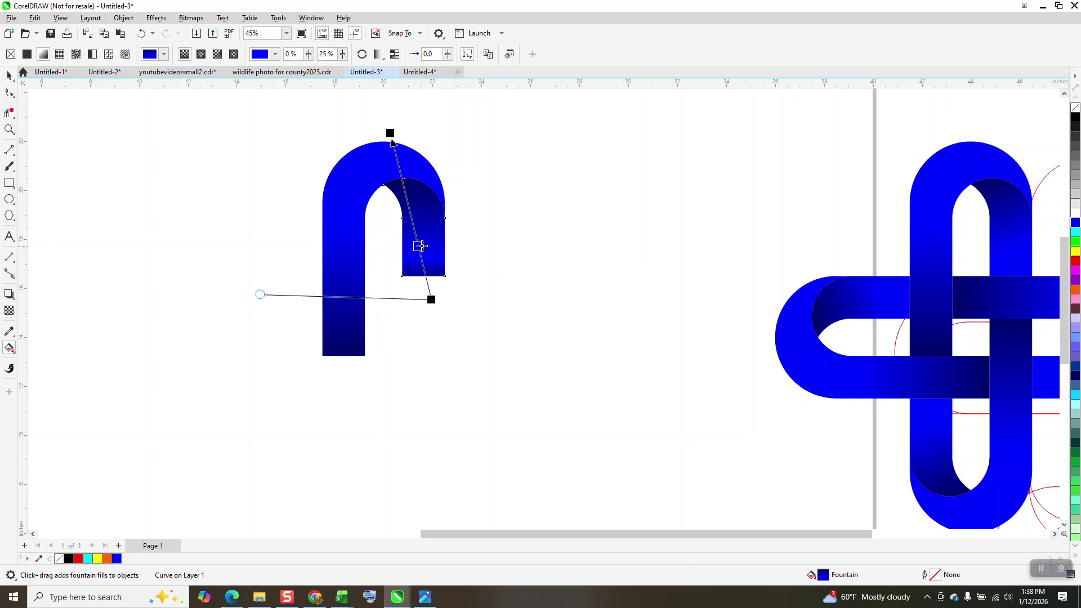
{"action": "left_click_drag", "start_coordinate": [421, 246], "coordinate": [417, 241]}
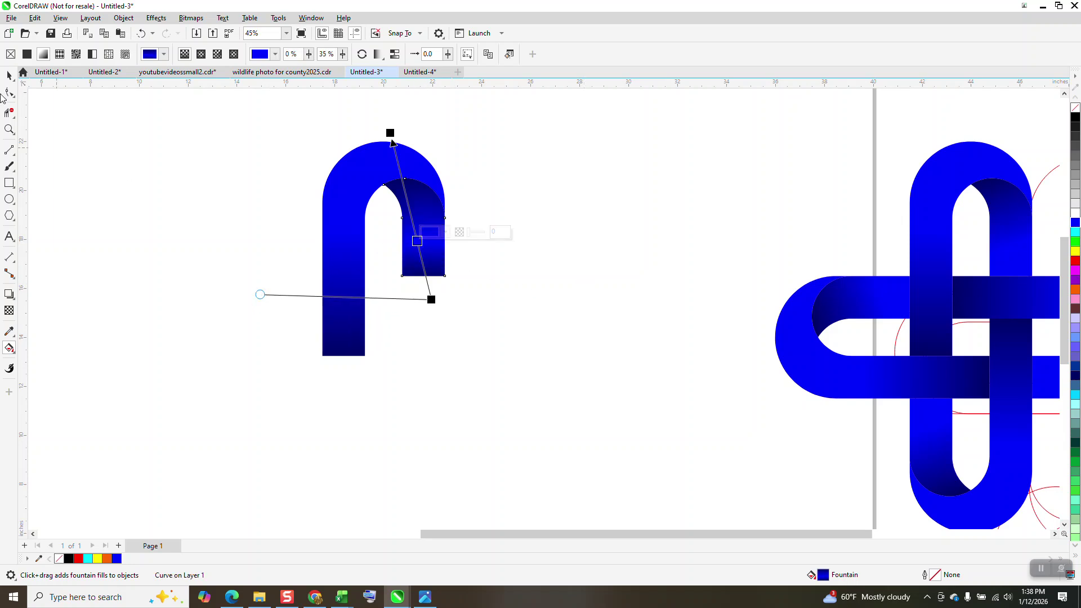
{"action": "left_click_drag", "start_coordinate": [1077, 225], "coordinate": [413, 225]}
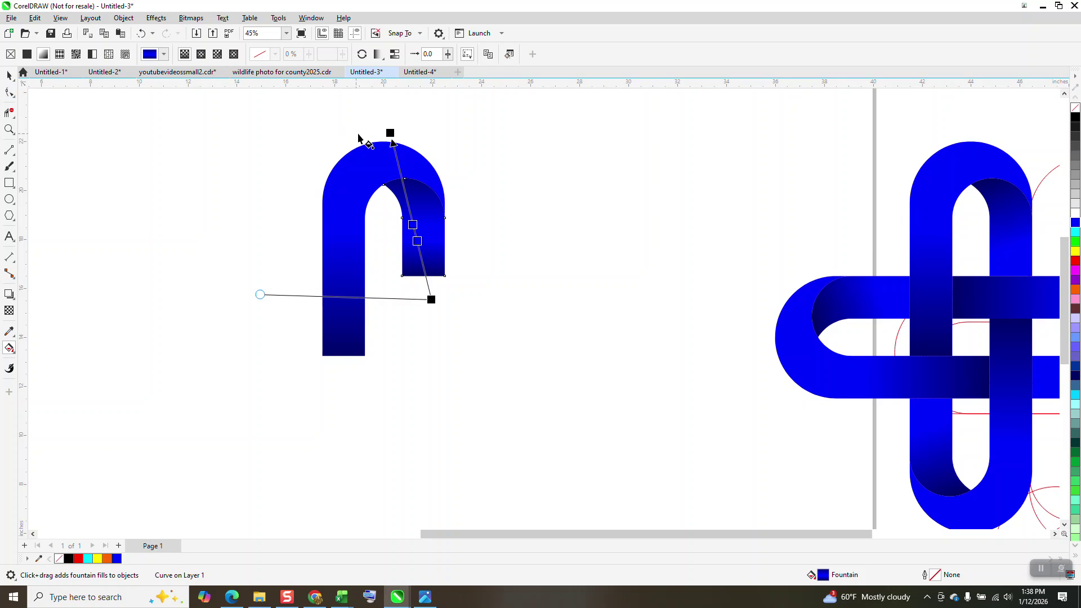
{"action": "left_click_drag", "start_coordinate": [390, 132], "coordinate": [395, 142]}
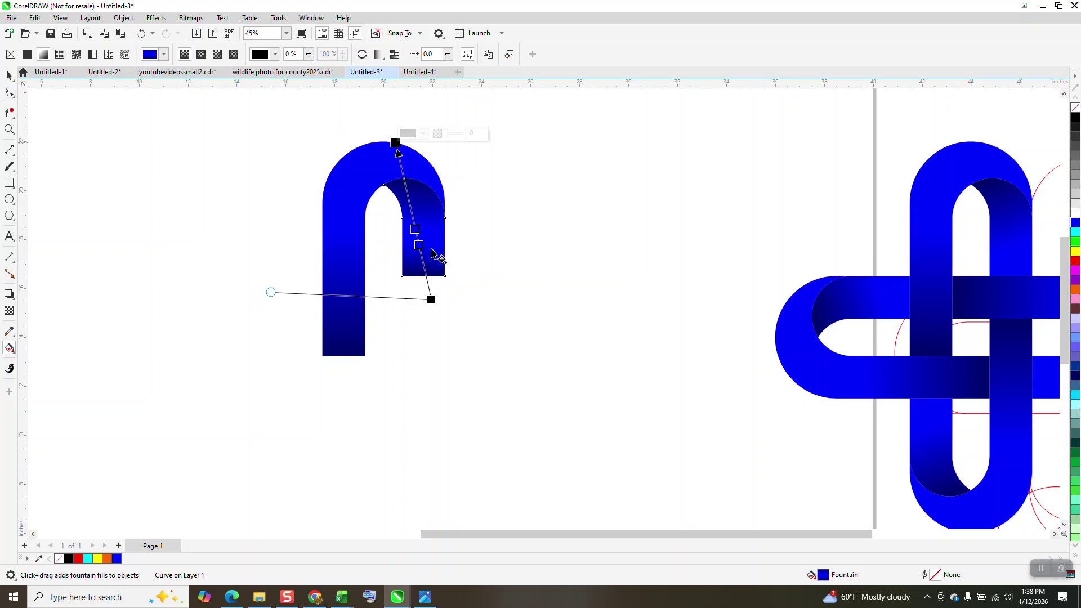
Step: Group the reshaded right piece with the left blue piece
{"action": "left_click", "coordinate": [10, 75]}
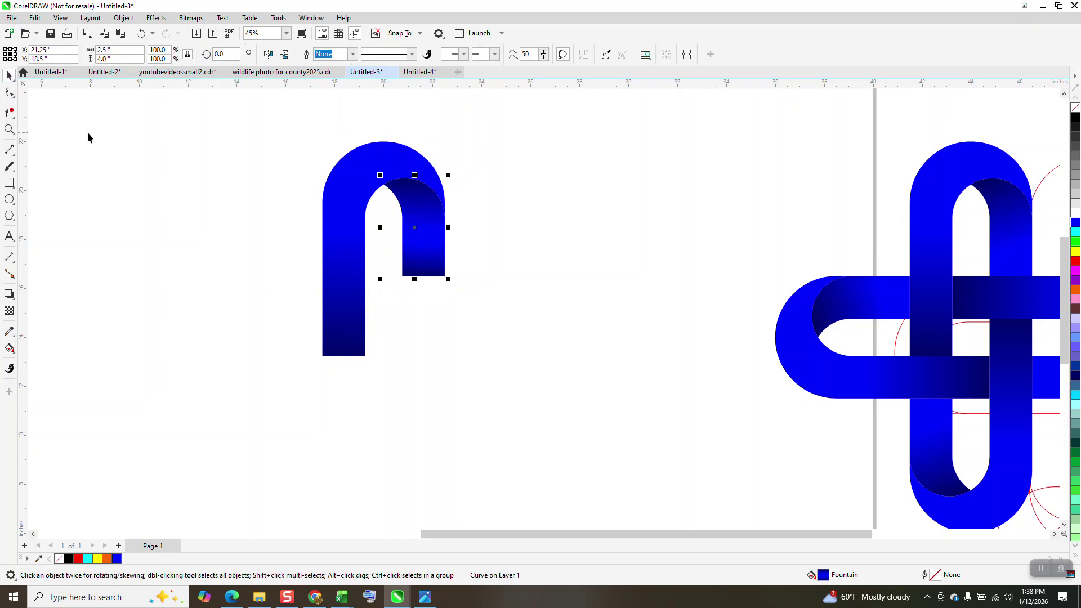
{"action": "scroll", "coordinate": [284, 175], "scroll_direction": "down", "scroll_amount": 2}
{"action": "left_click_drag", "start_coordinate": [270, 138], "coordinate": [542, 393]}
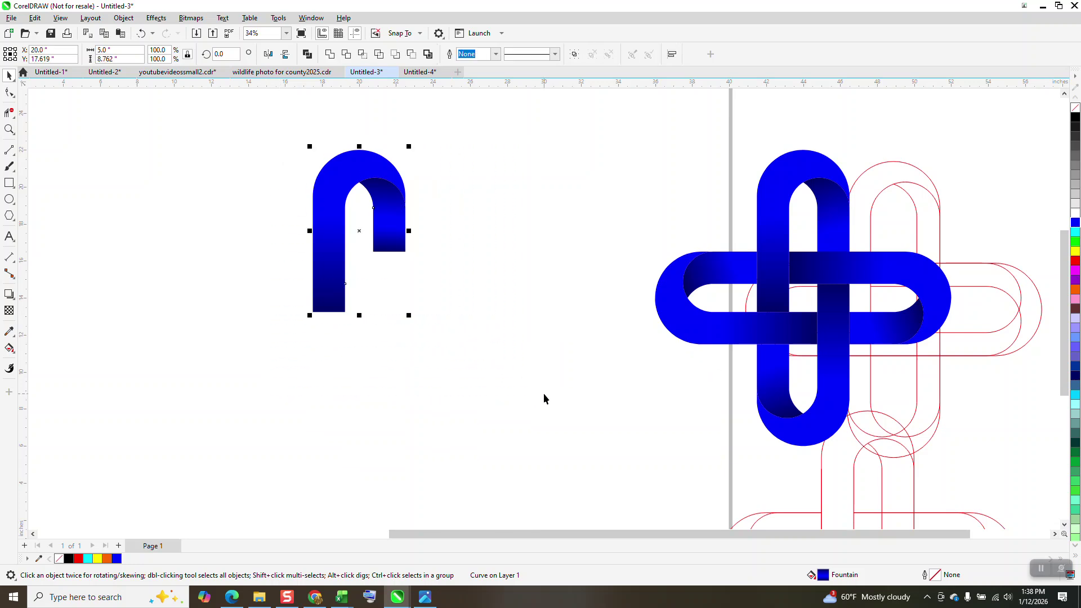
{"action": "key", "text": "ctrl+g"}
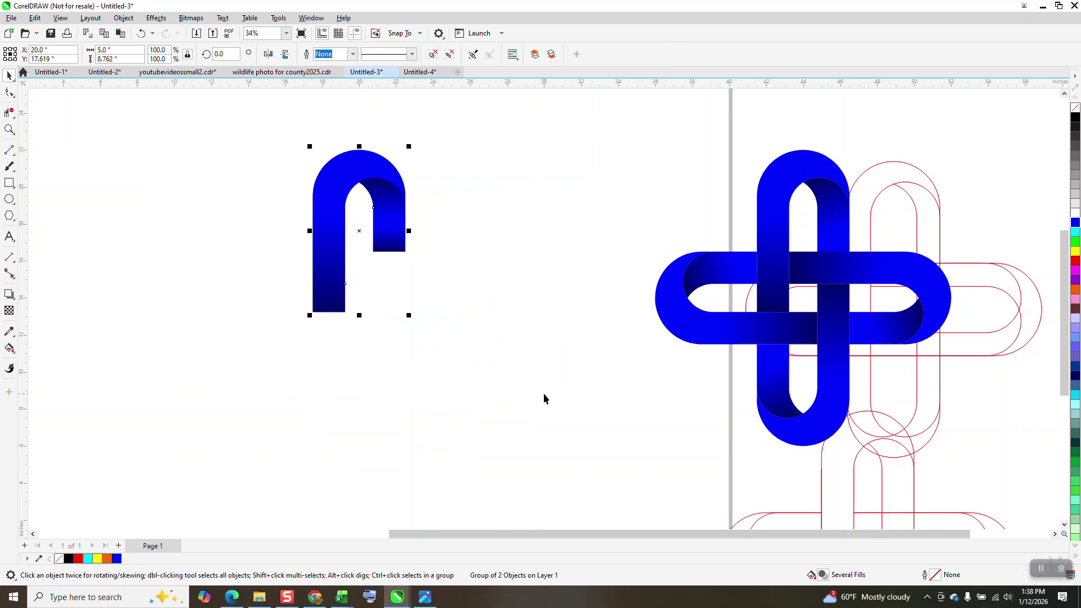
{"action": "left_click", "coordinate": [360, 229]}
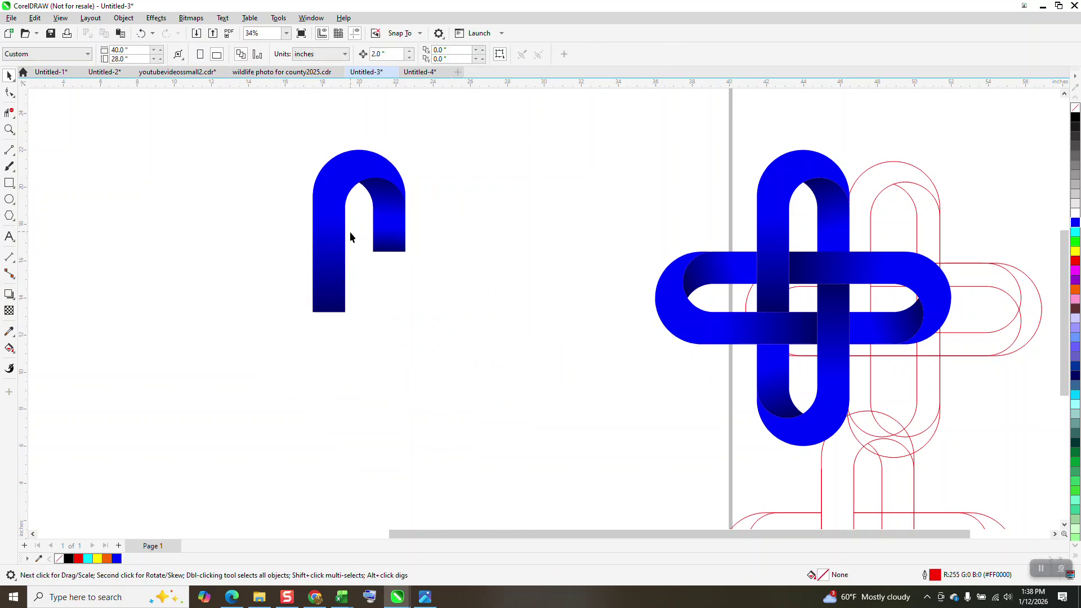
{"action": "double_click", "coordinate": [378, 213]}
{"action": "left_click", "coordinate": [385, 214]}
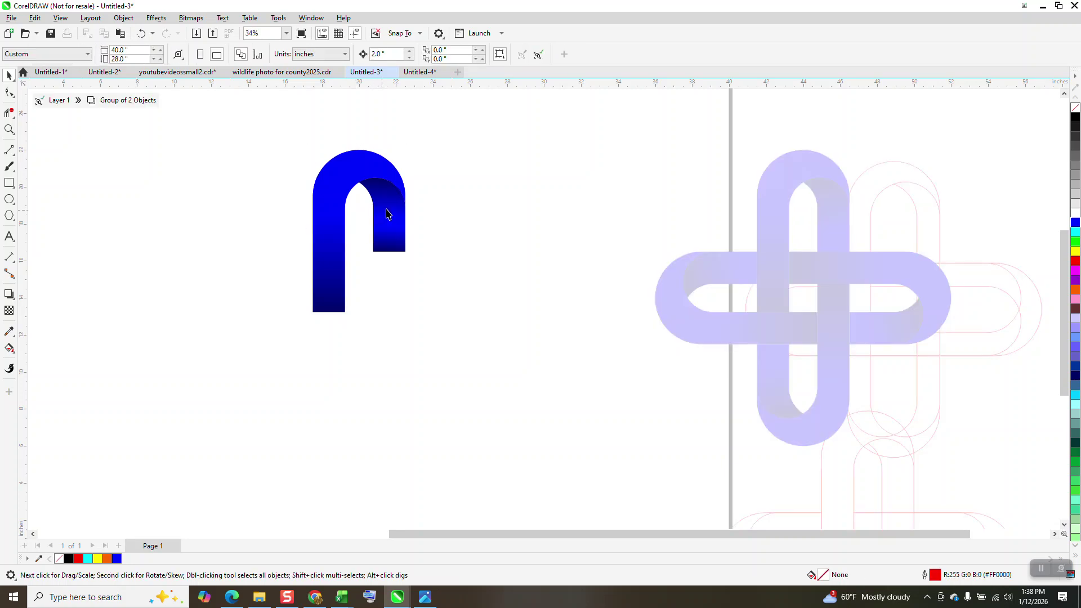
{"action": "left_click", "coordinate": [51, 102]}
Step: Show the blue group's rotation center, and add a horizontal guideline centered on the page at 14 inches
{"action": "left_click", "coordinate": [363, 181]}
{"action": "left_click", "coordinate": [363, 181]}
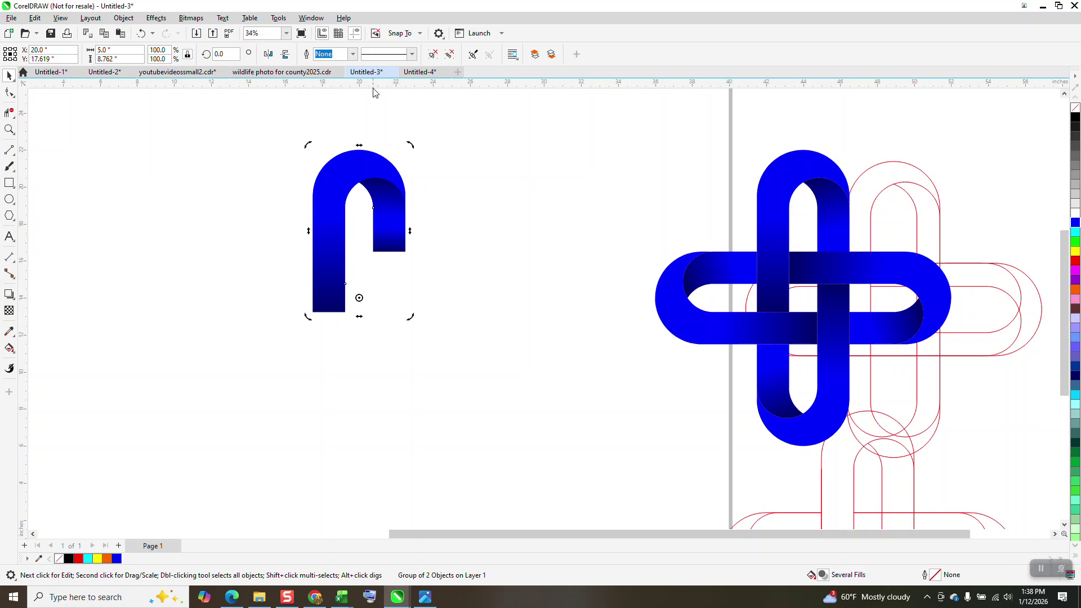
{"action": "left_click_drag", "start_coordinate": [373, 125], "coordinate": [374, 146]}
{"action": "key", "text": "p"}
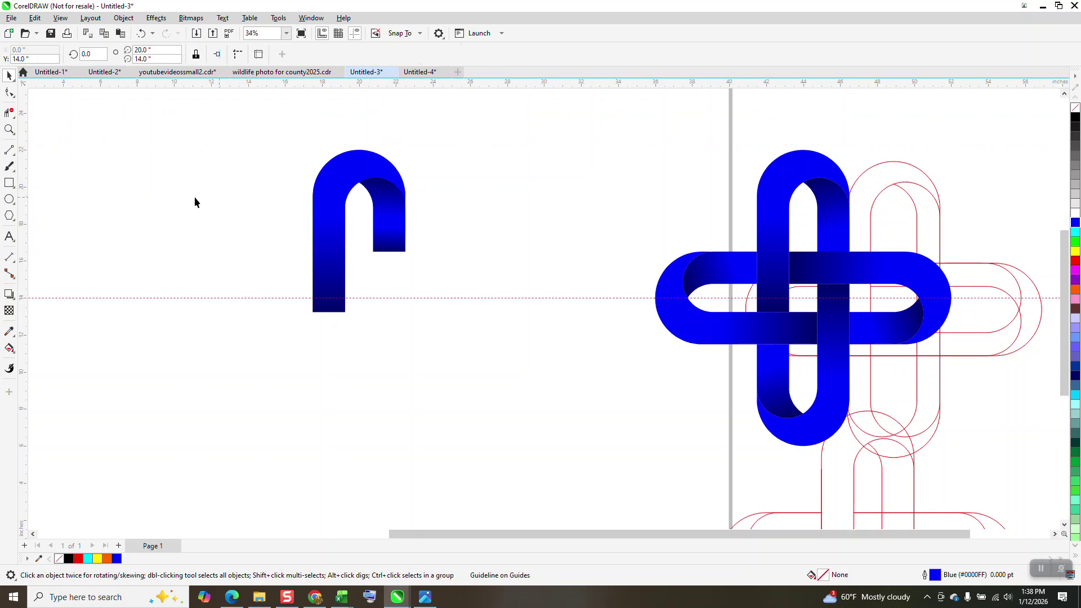
Step: Add a vertical guideline centered on the page at 20 inches and set the blue group's rotation center at the guideline intersection
{"action": "left_click_drag", "start_coordinate": [23, 207], "coordinate": [237, 216]}
{"action": "key", "text": "p"}
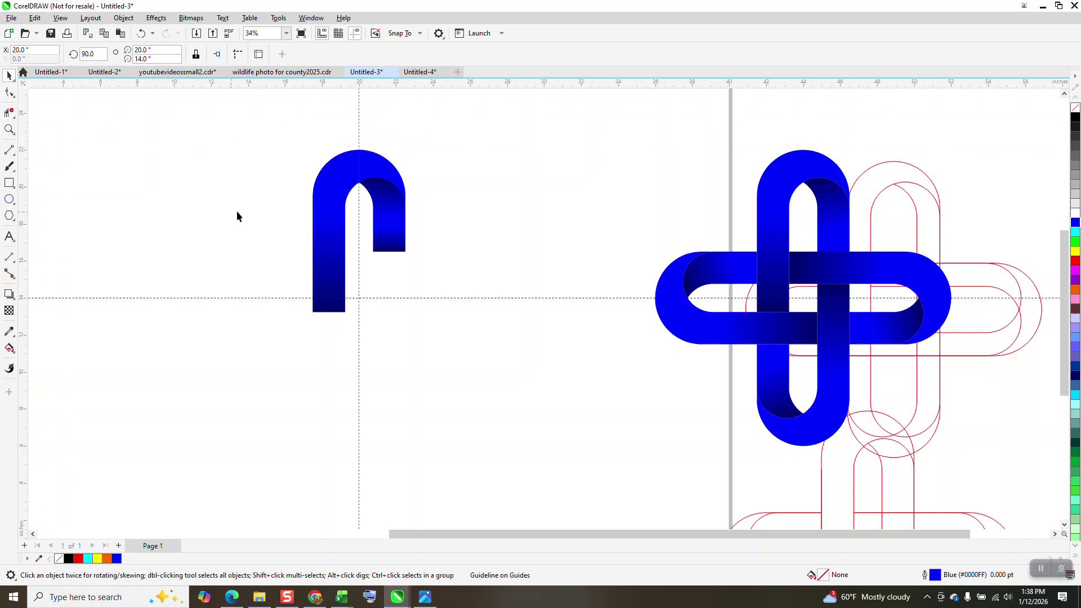
{"action": "left_click", "coordinate": [321, 191]}
{"action": "left_click", "coordinate": [323, 189]}
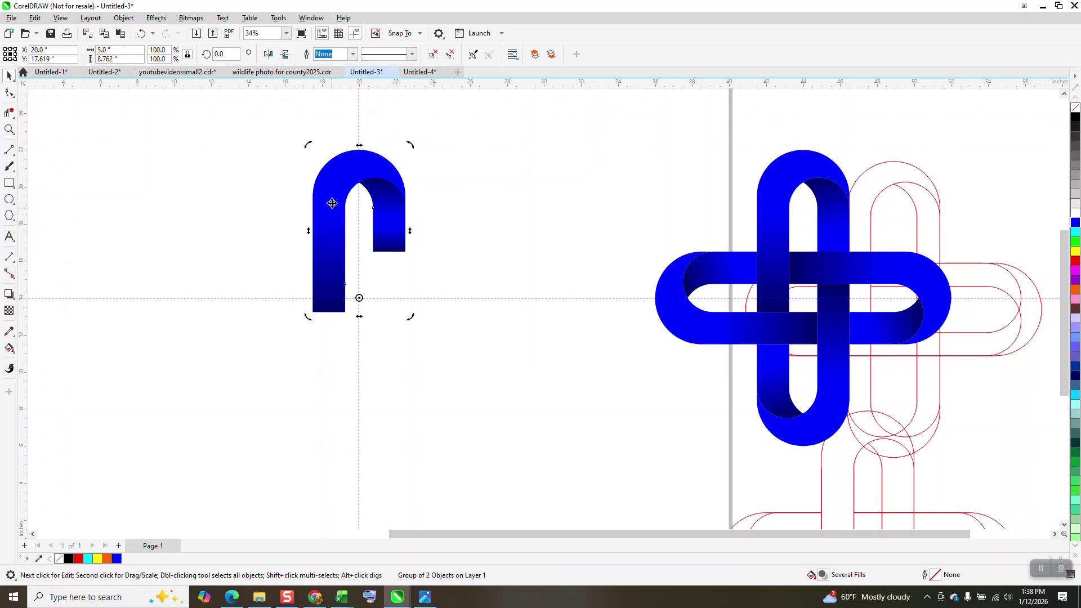
Step: Complete the interlocking loops with copies of the blue group rotated 90, 180 and 270 degrees about the guideline intersection
{"action": "left_click", "coordinate": [224, 54]}
{"action": "type", "text": "90"}
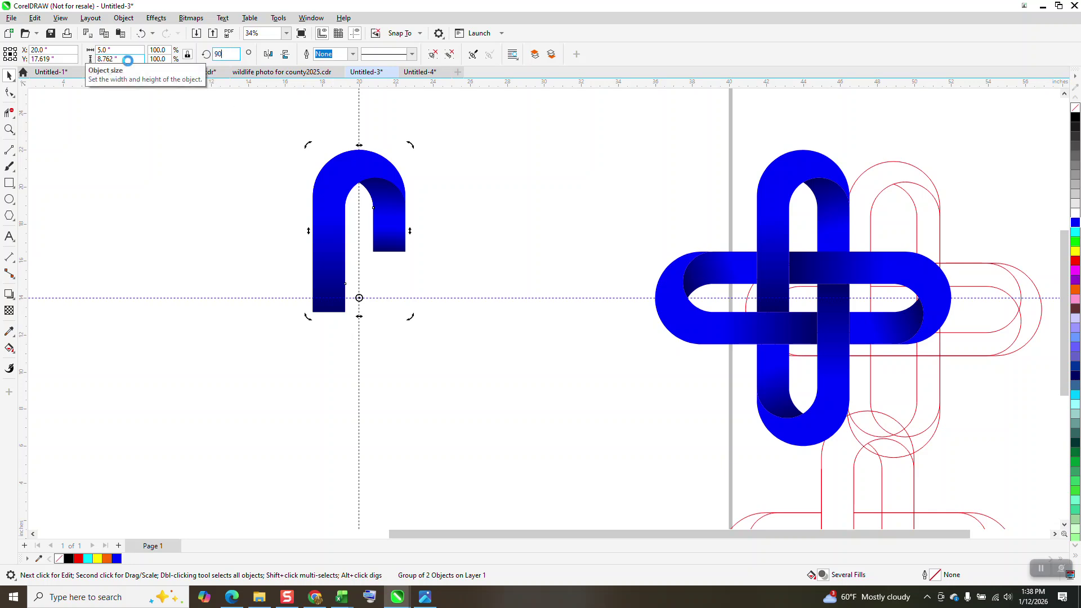
{"action": "key", "text": "Return"}
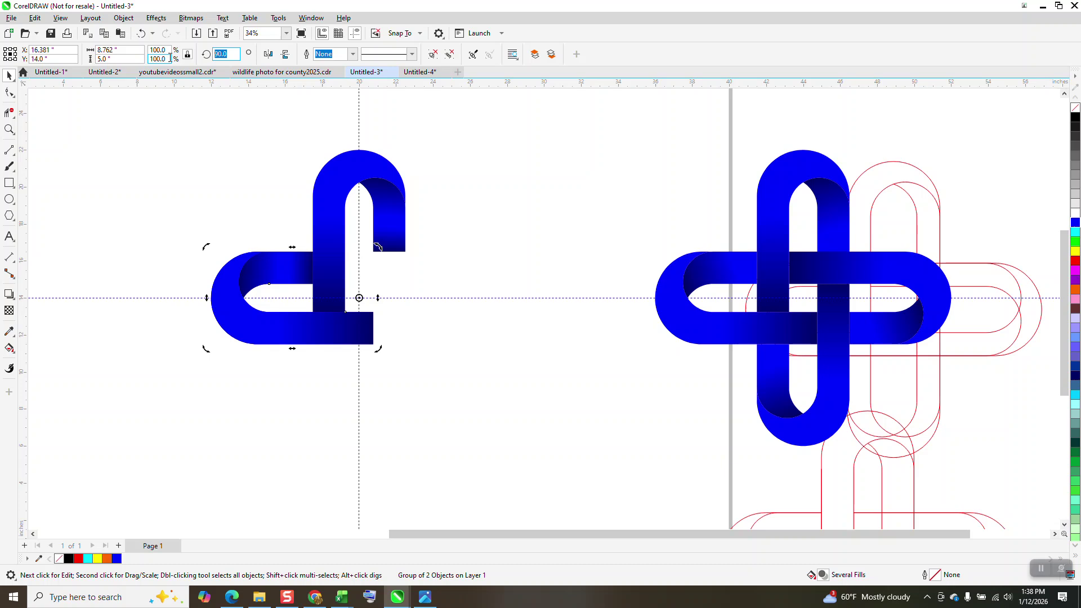
{"action": "type", "text": "180"}
{"action": "key", "text": "Return"}
{"action": "key", "text": "ctrl+d"}
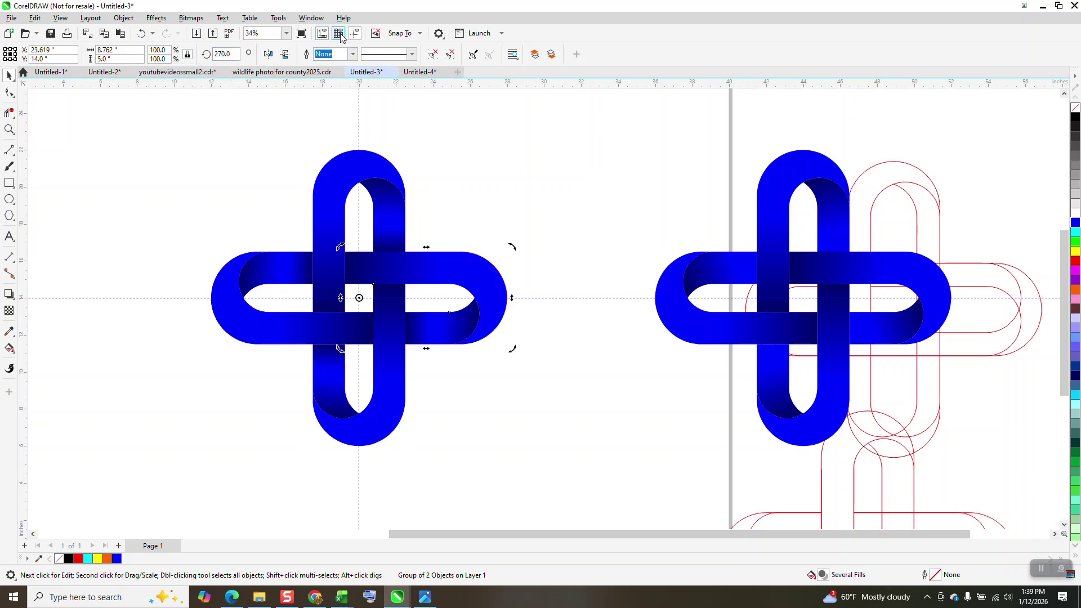
Step: Draw a rectangle about 21.2 by 17.3 inches around the new blue loops and fill it with black
{"action": "left_click", "coordinate": [9, 183]}
{"action": "left_click_drag", "start_coordinate": [171, 150], "coordinate": [564, 469]}
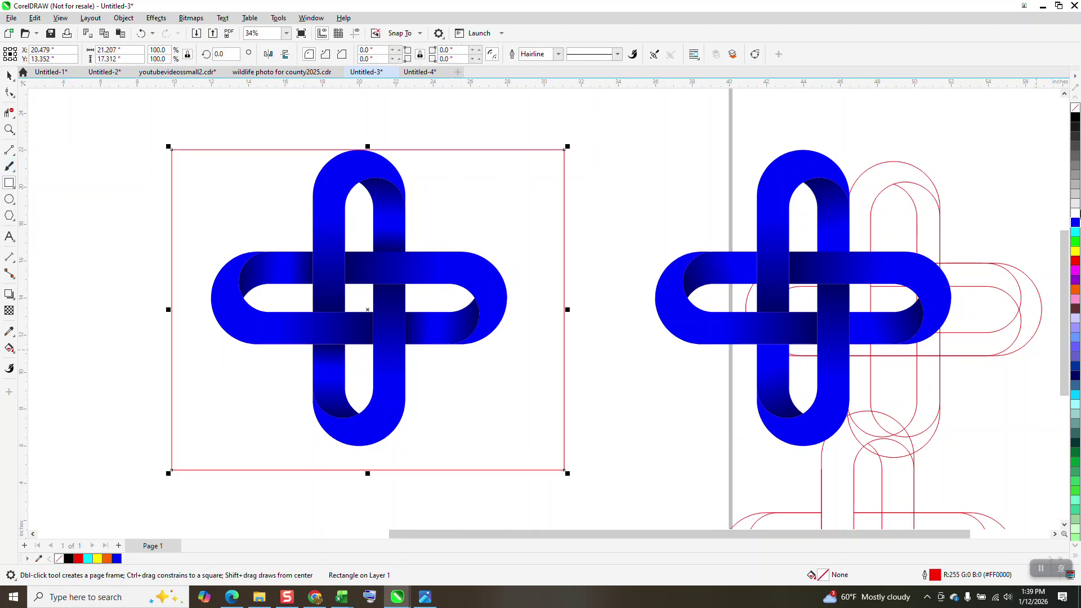
{"action": "left_click", "coordinate": [1075, 117]}
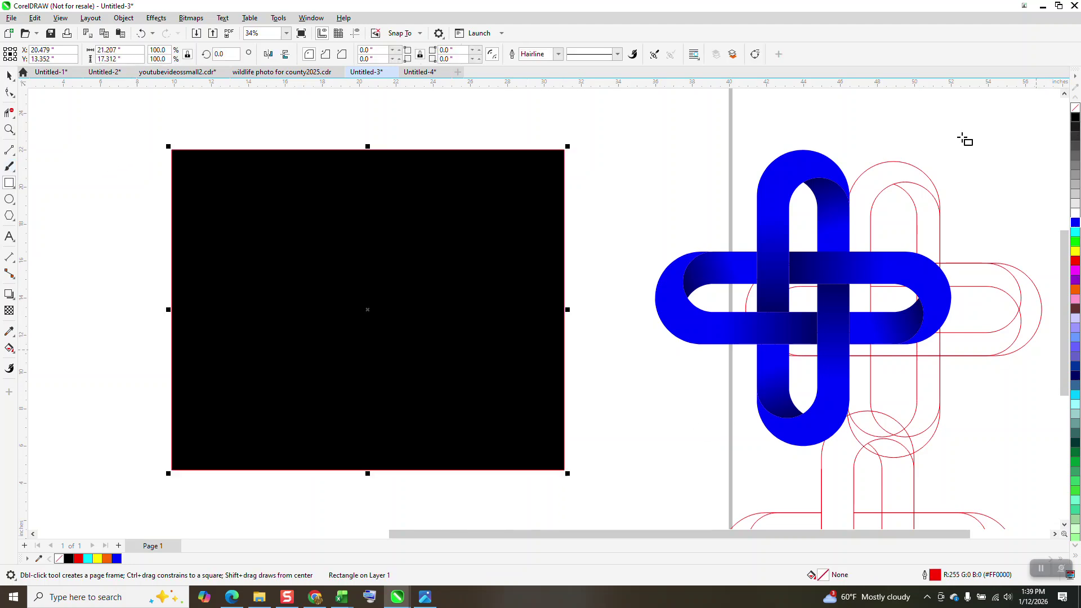
Step: Send the black rectangle to the back of the page as a background for the blue loops, and deselect it
{"action": "left_click", "coordinate": [124, 19]}
{"action": "mouse_move", "coordinate": [220, 200]}
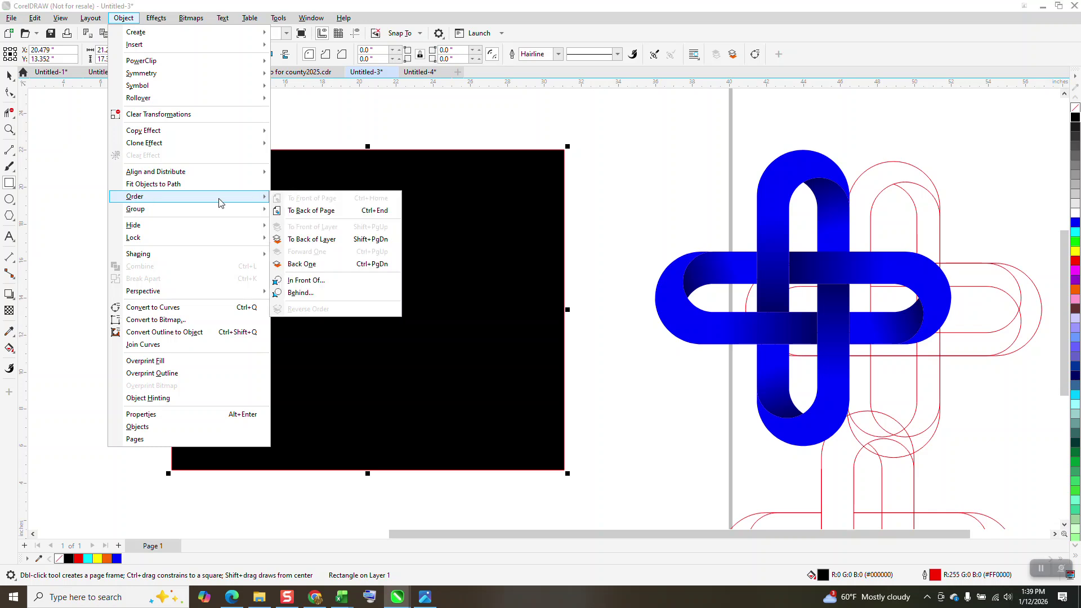
{"action": "left_click", "coordinate": [313, 210]}
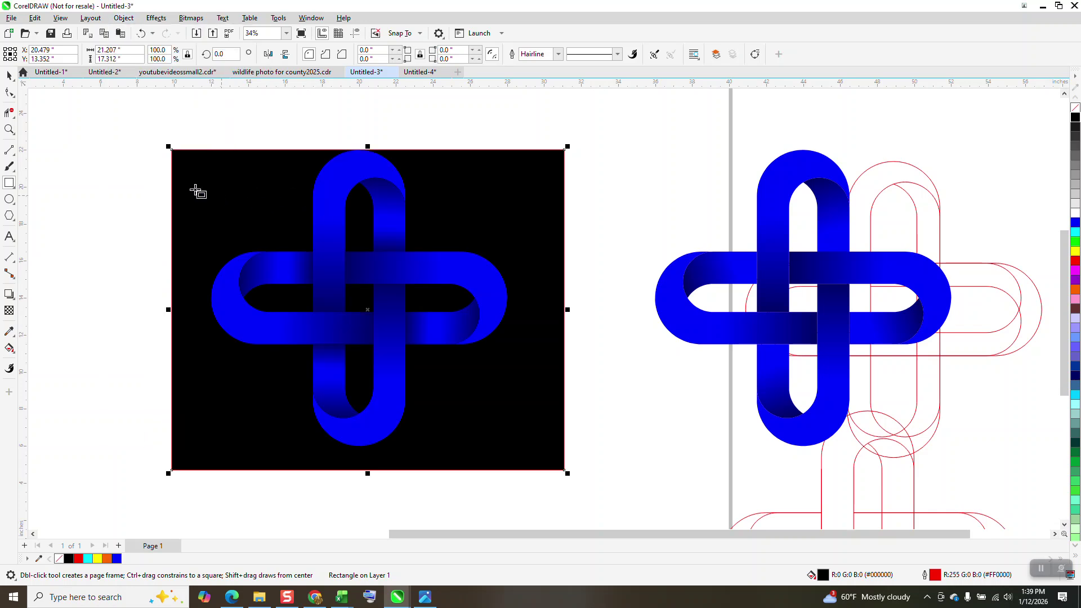
{"action": "left_click", "coordinate": [103, 135]}
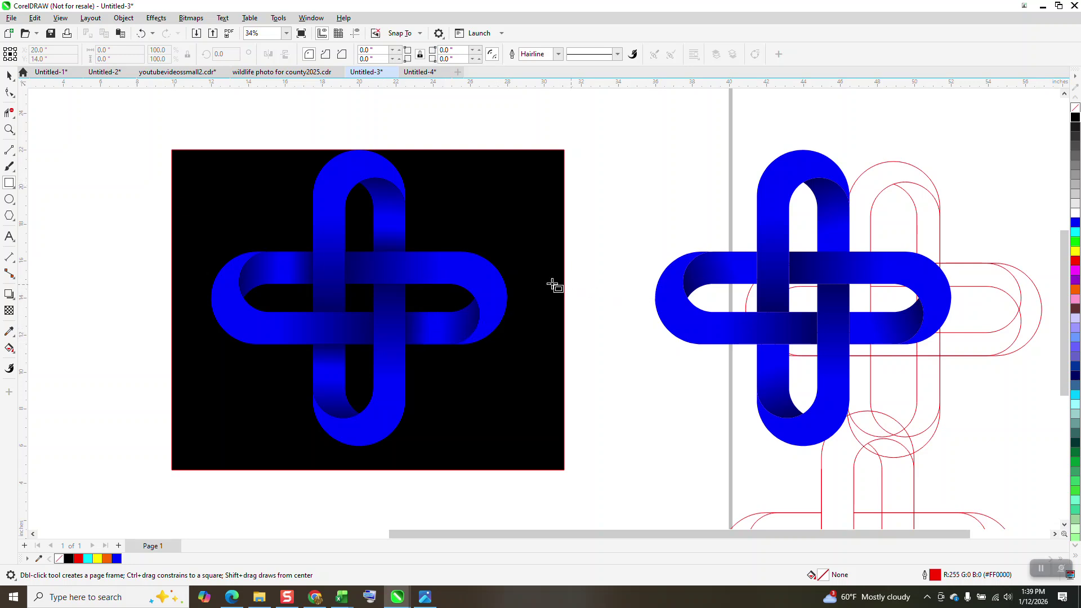
Step: View the orange and blue designs together, and examine the shading of the blue loops on black up close
{"action": "scroll", "coordinate": [569, 288], "scroll_direction": "down", "scroll_amount": 3}
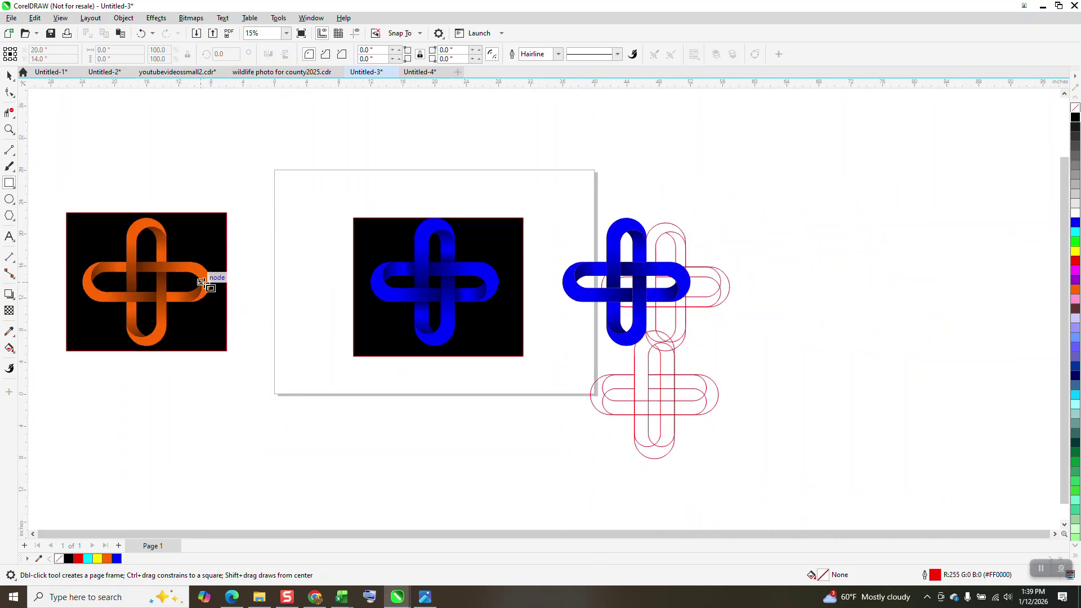
{"action": "left_click", "coordinate": [9, 129]}
{"action": "left_click_drag", "start_coordinate": [373, 202], "coordinate": [535, 357]}
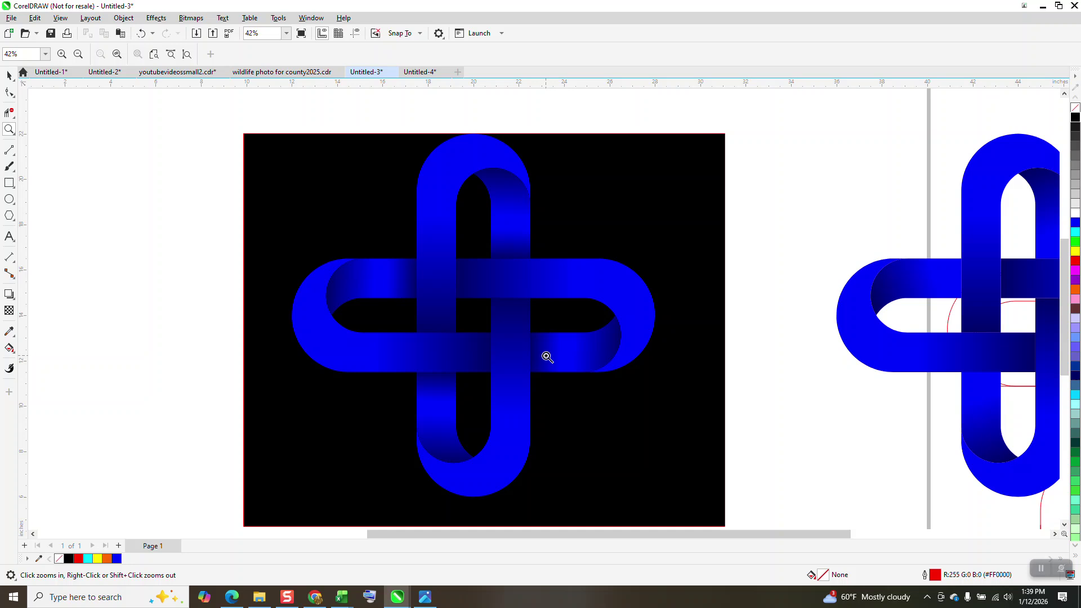